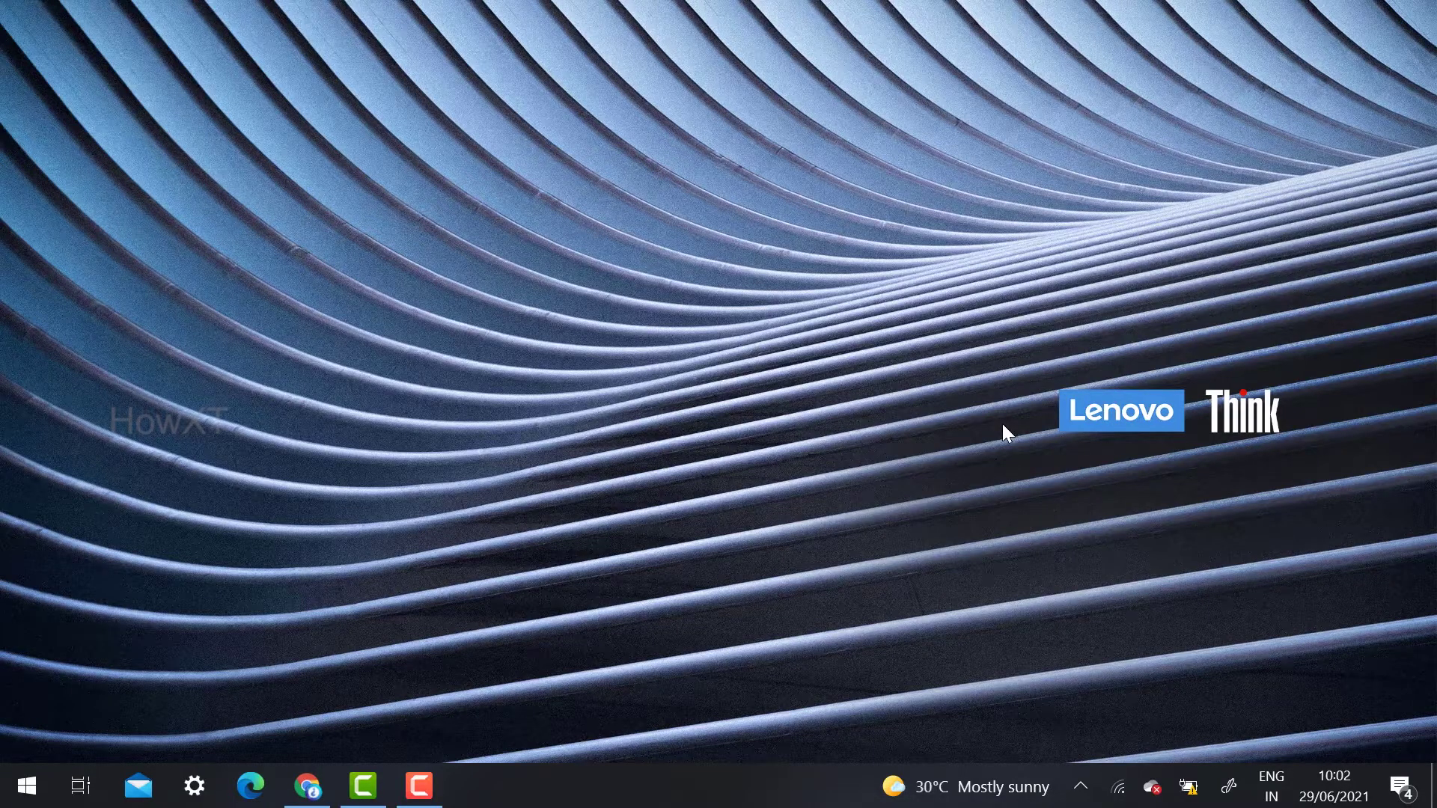
Launch Chrome and go to instagram.com using the 'ins' address-bar suggestion
left_click(307, 786)
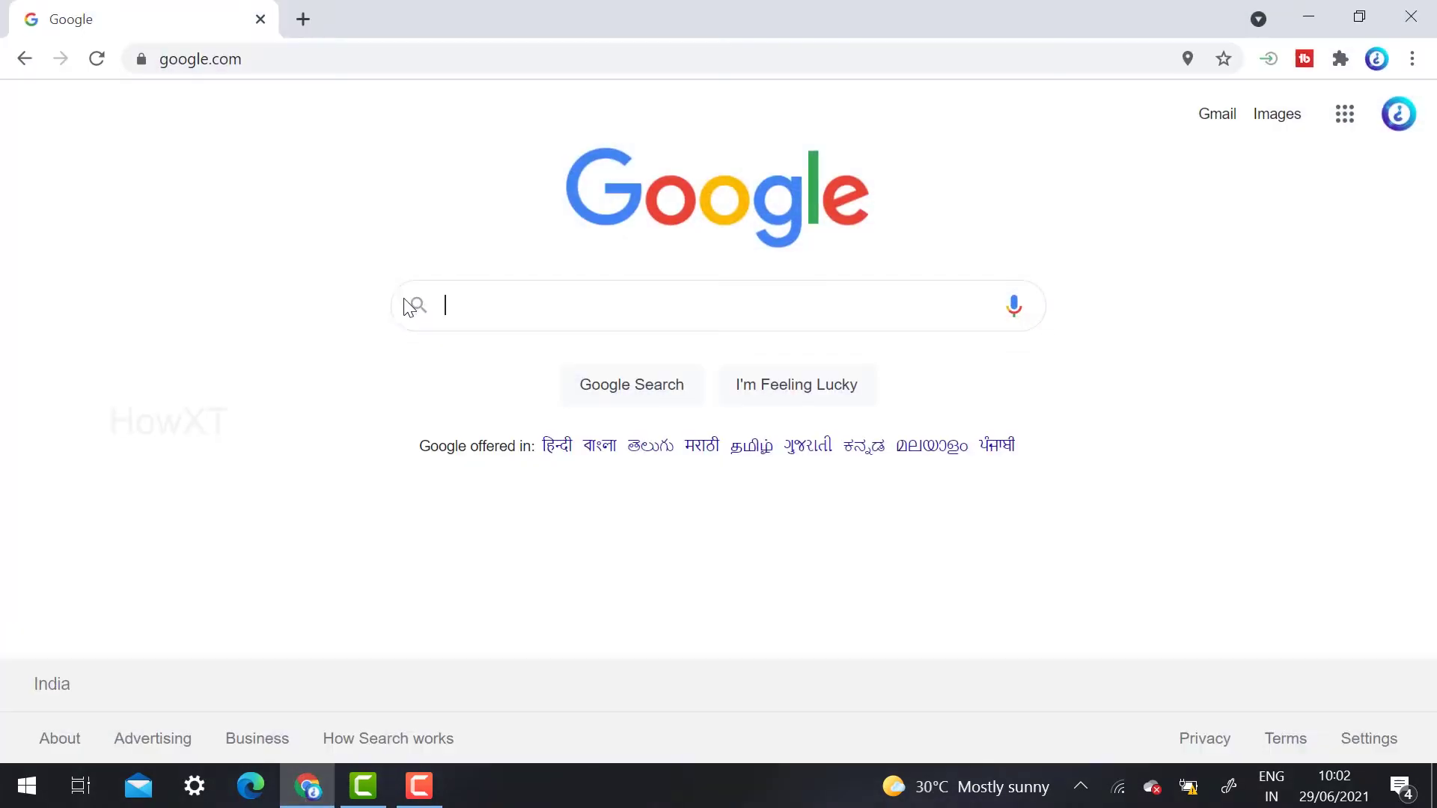
left_click(296, 57)
type("instagram")
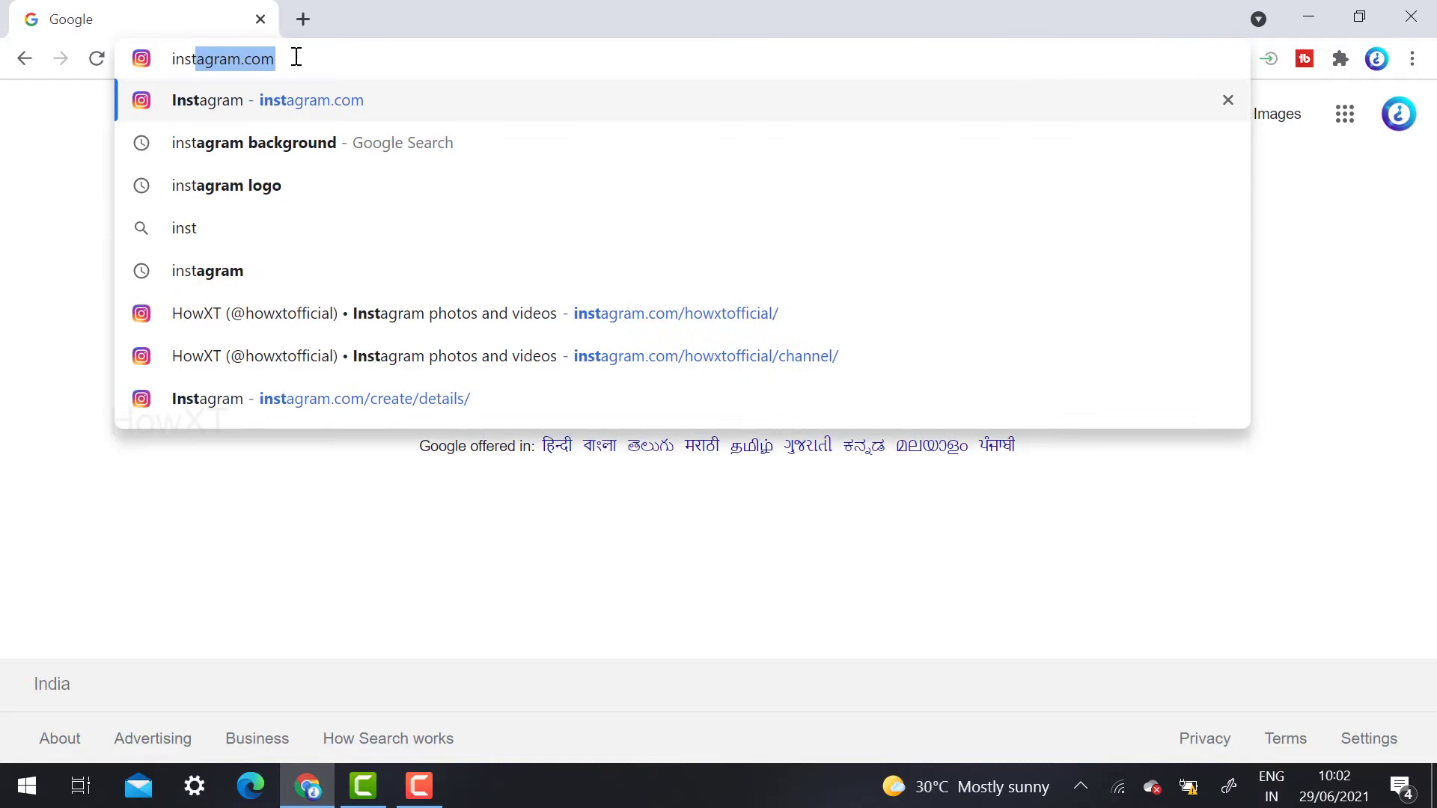
key("Return")
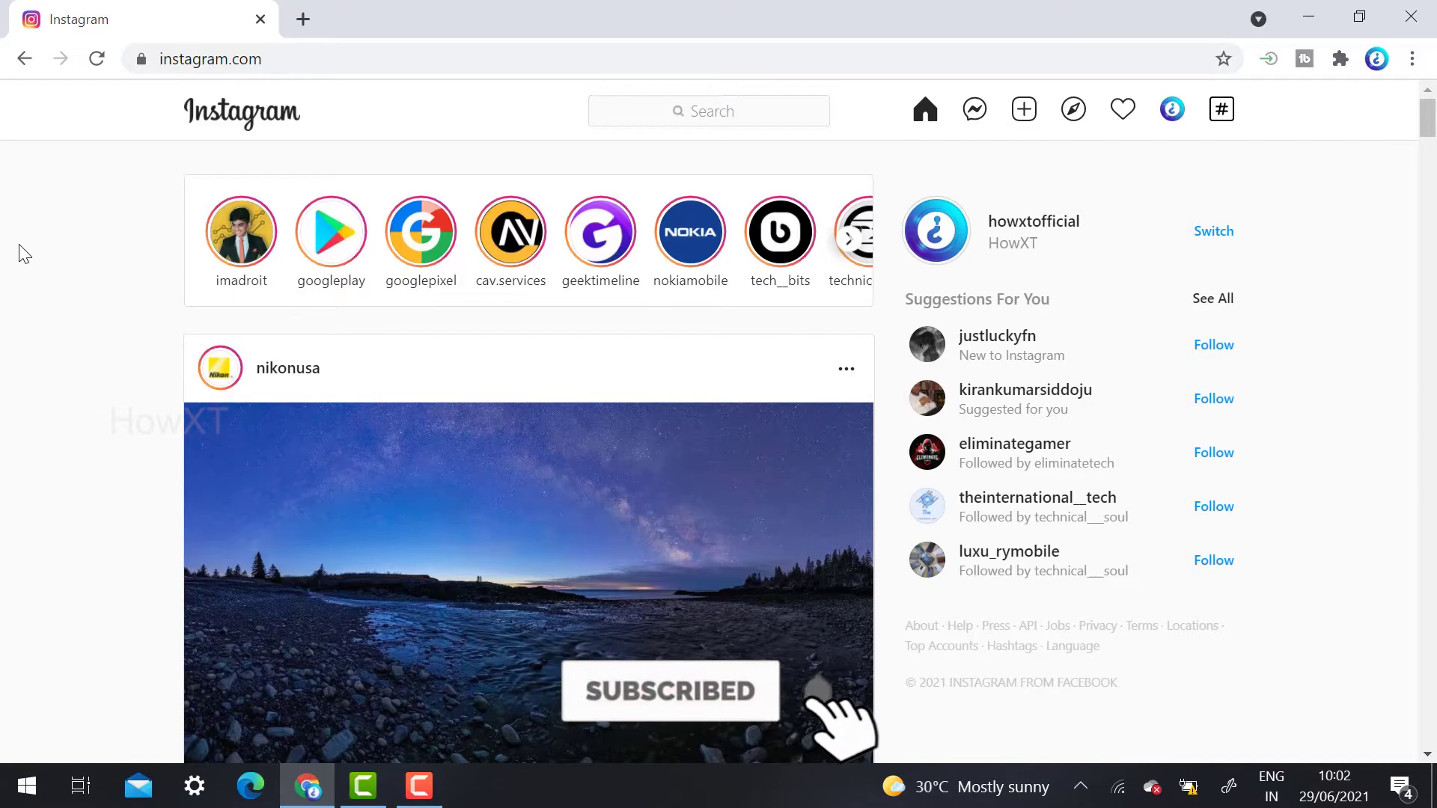
Run Chrome's update check from Settings > About Chrome, then close the Settings tab
left_click(1413, 60)
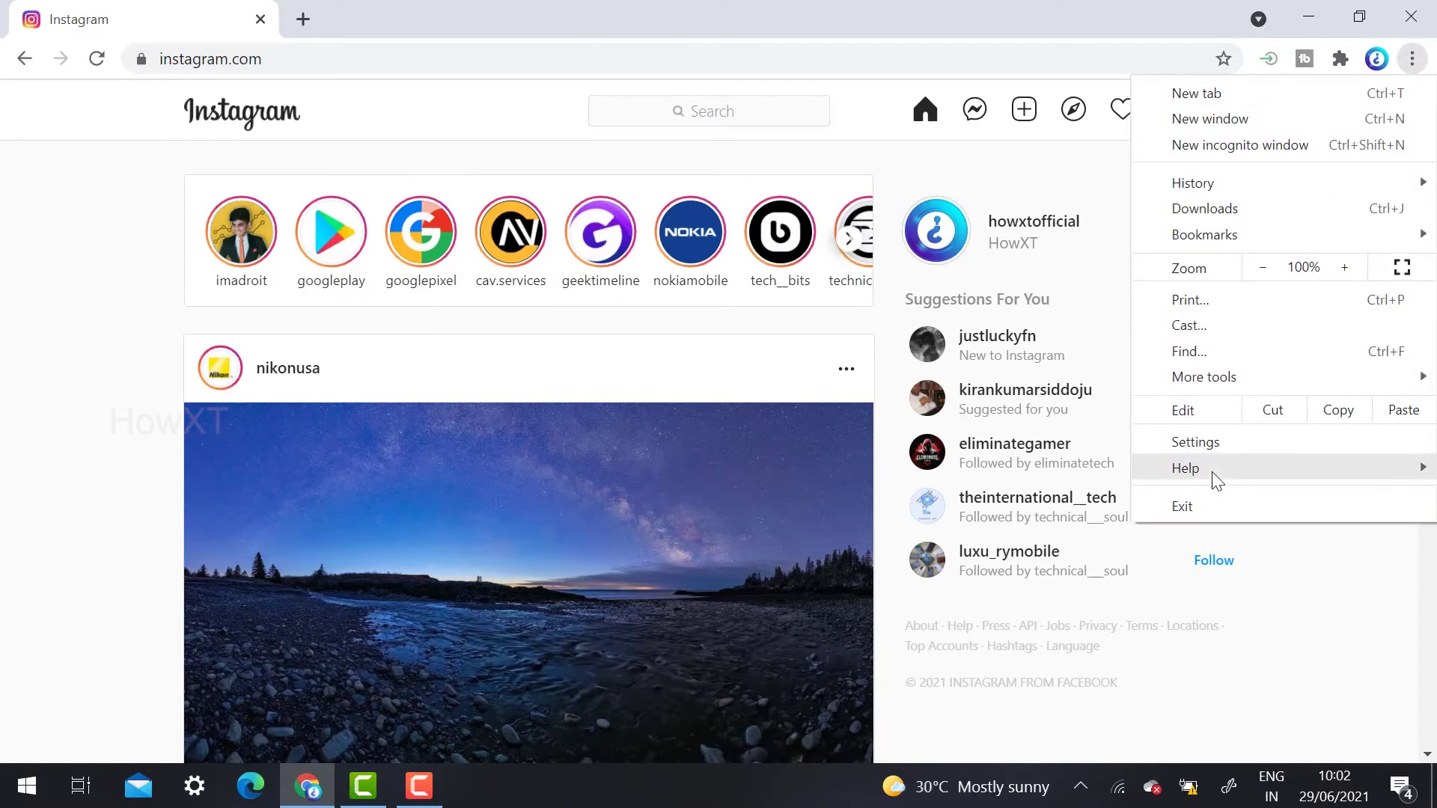
left_click(1217, 447)
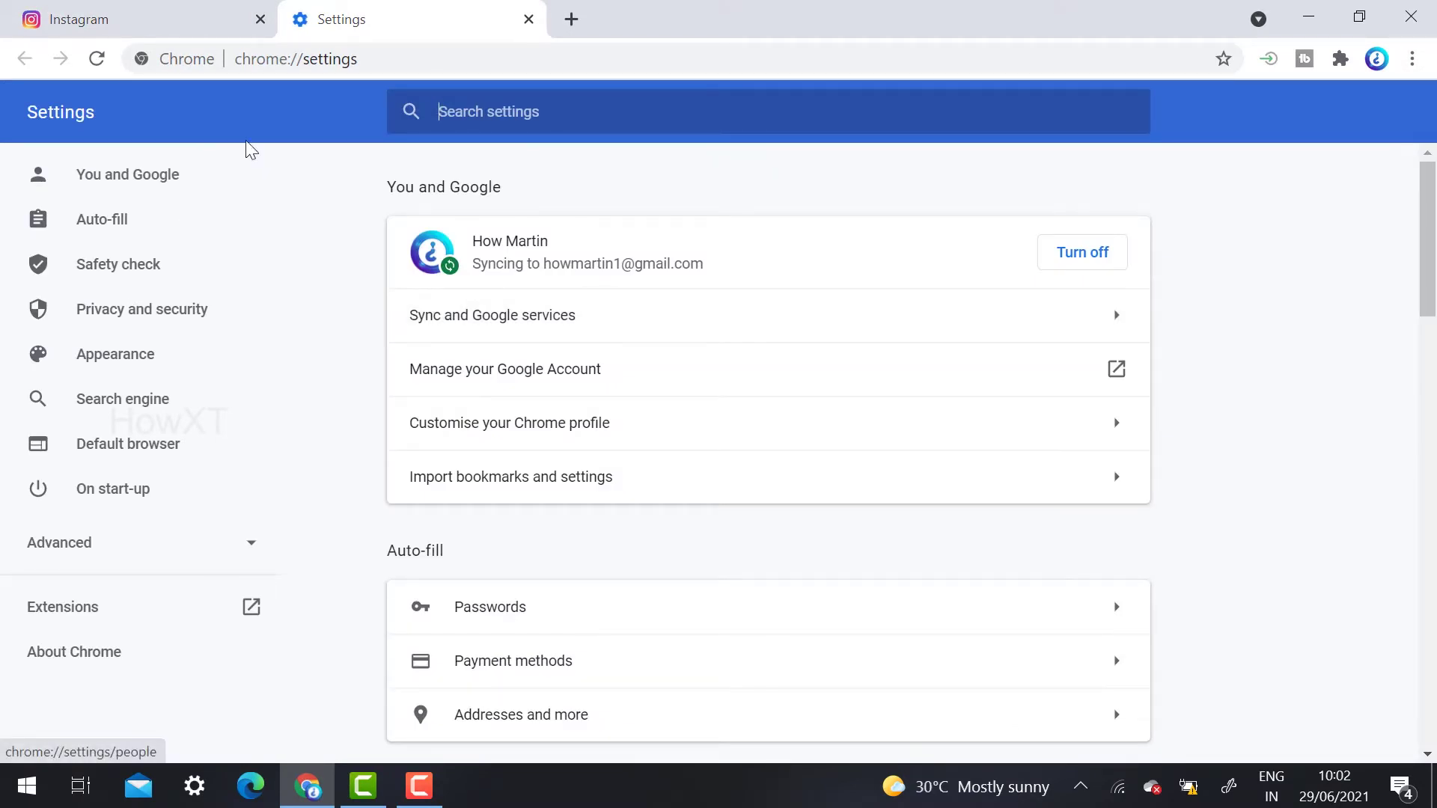
left_click(73, 659)
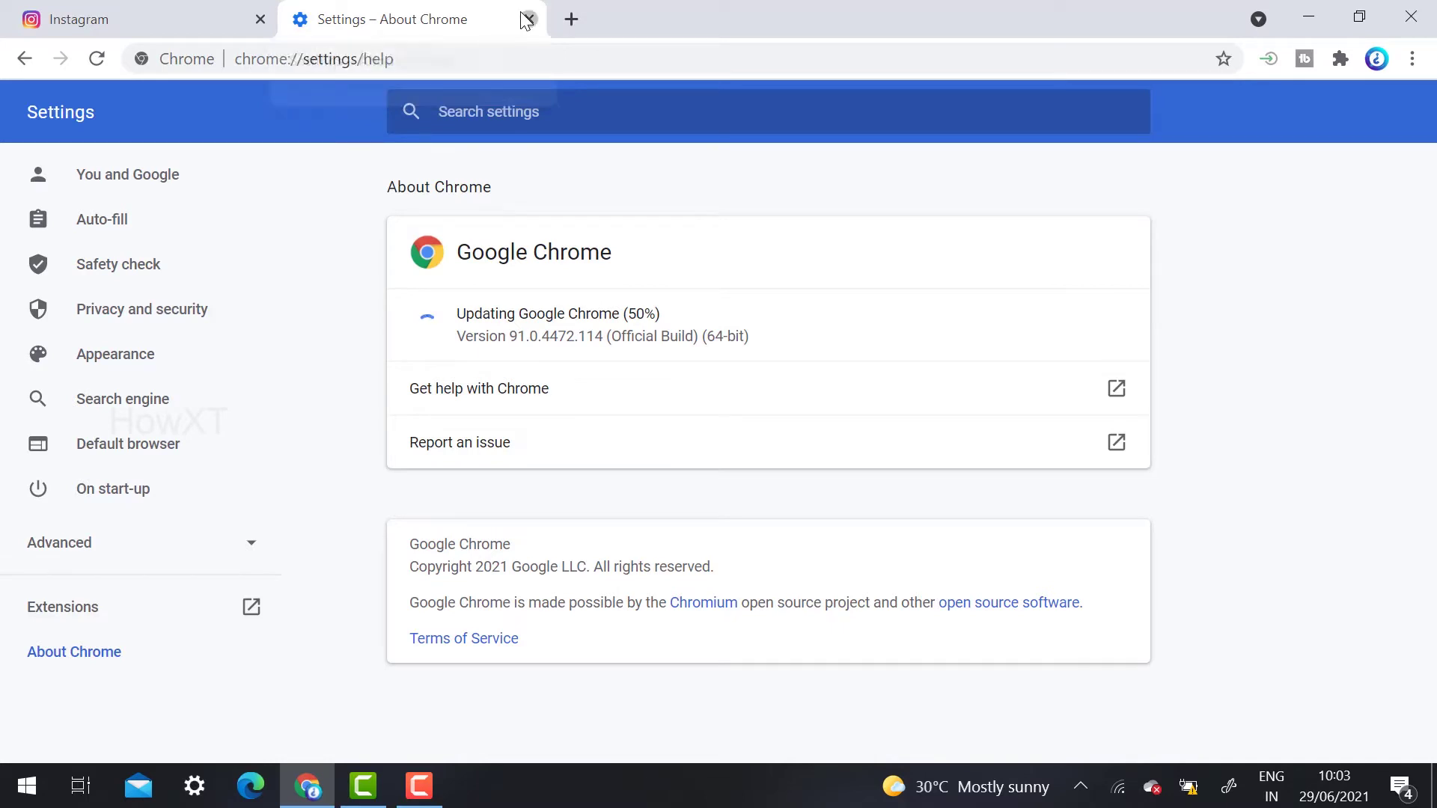
left_click(528, 19)
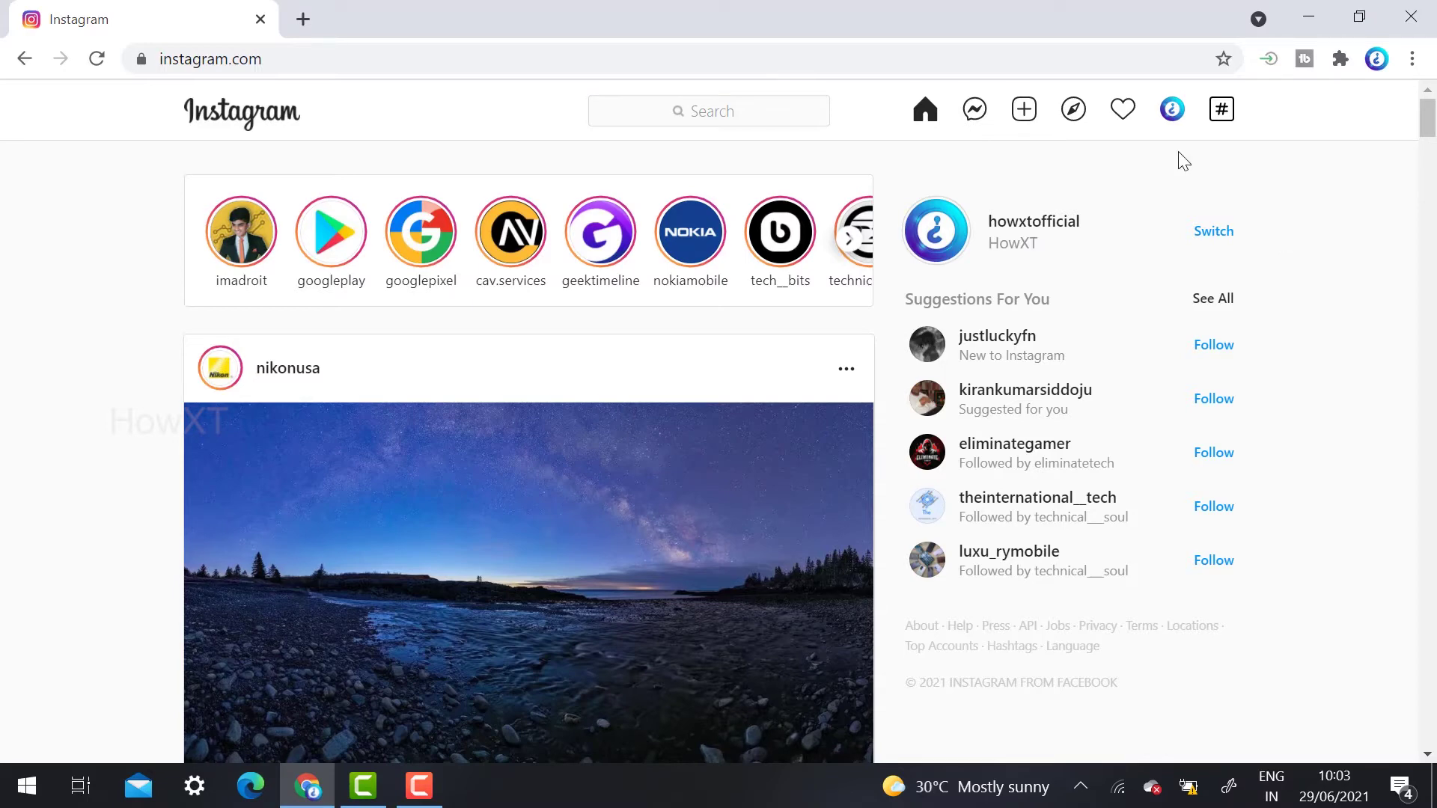
Start a new post using the howtomakeeposteronmobile poster image from Downloads
left_click(1025, 110)
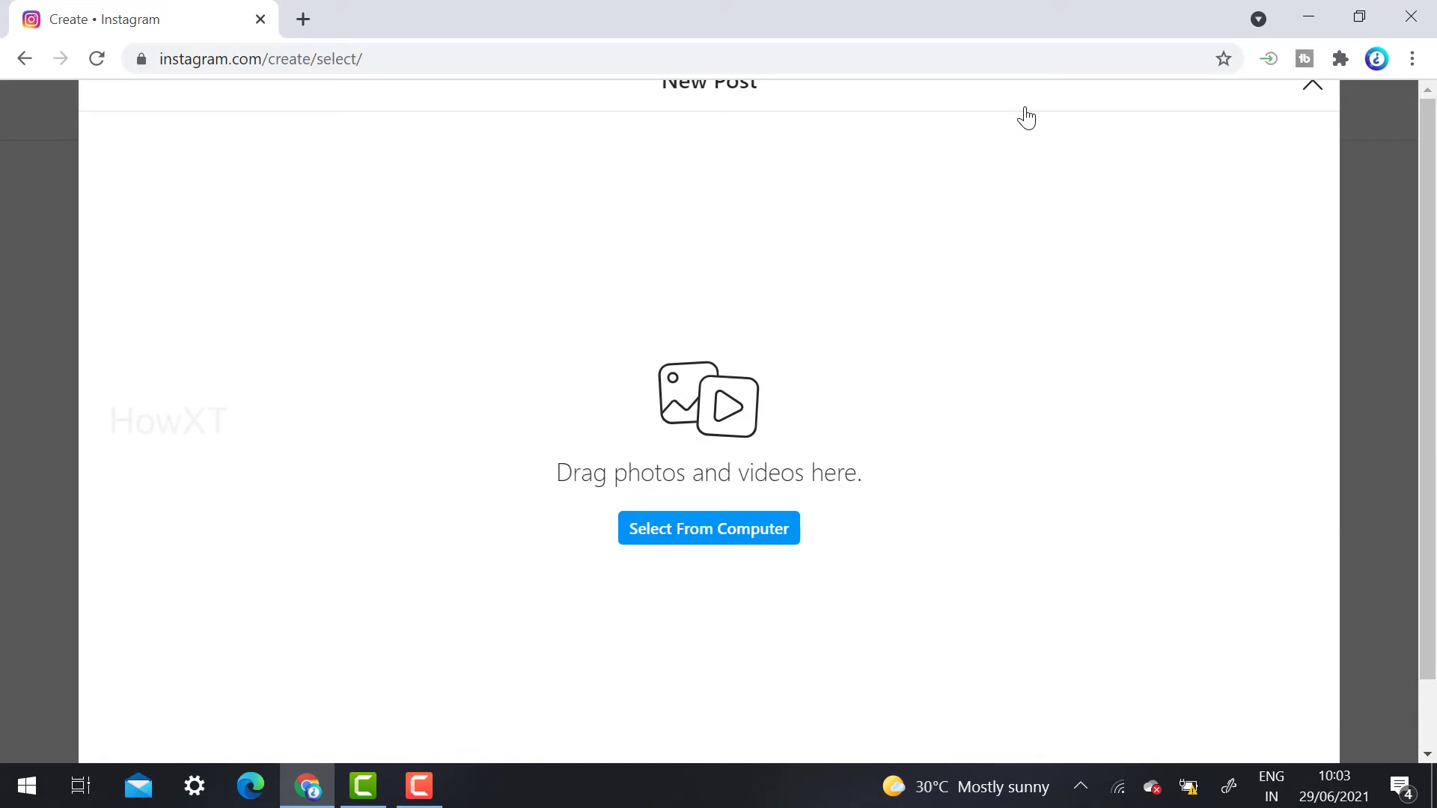
left_click(688, 544)
left_click(311, 183)
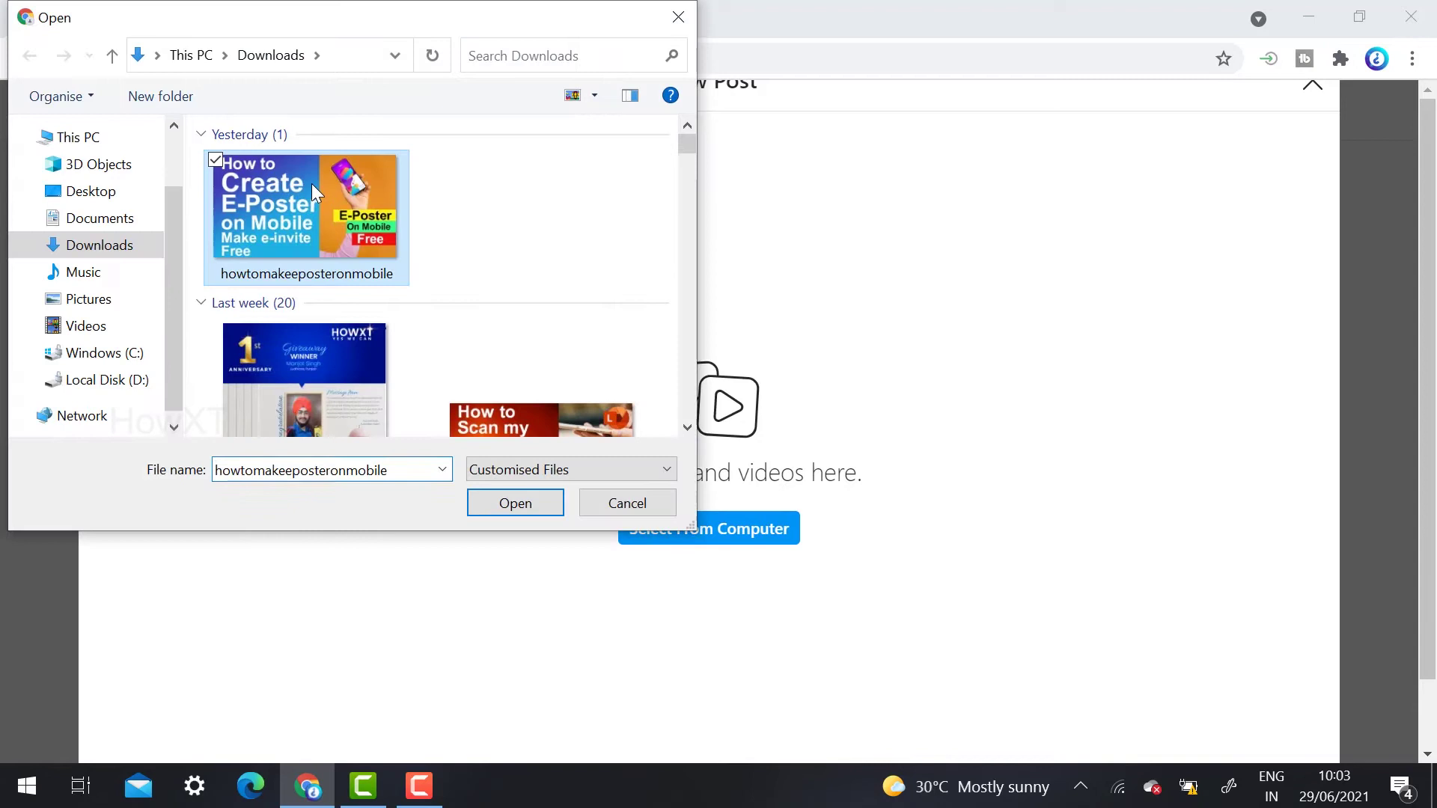
left_click(510, 505)
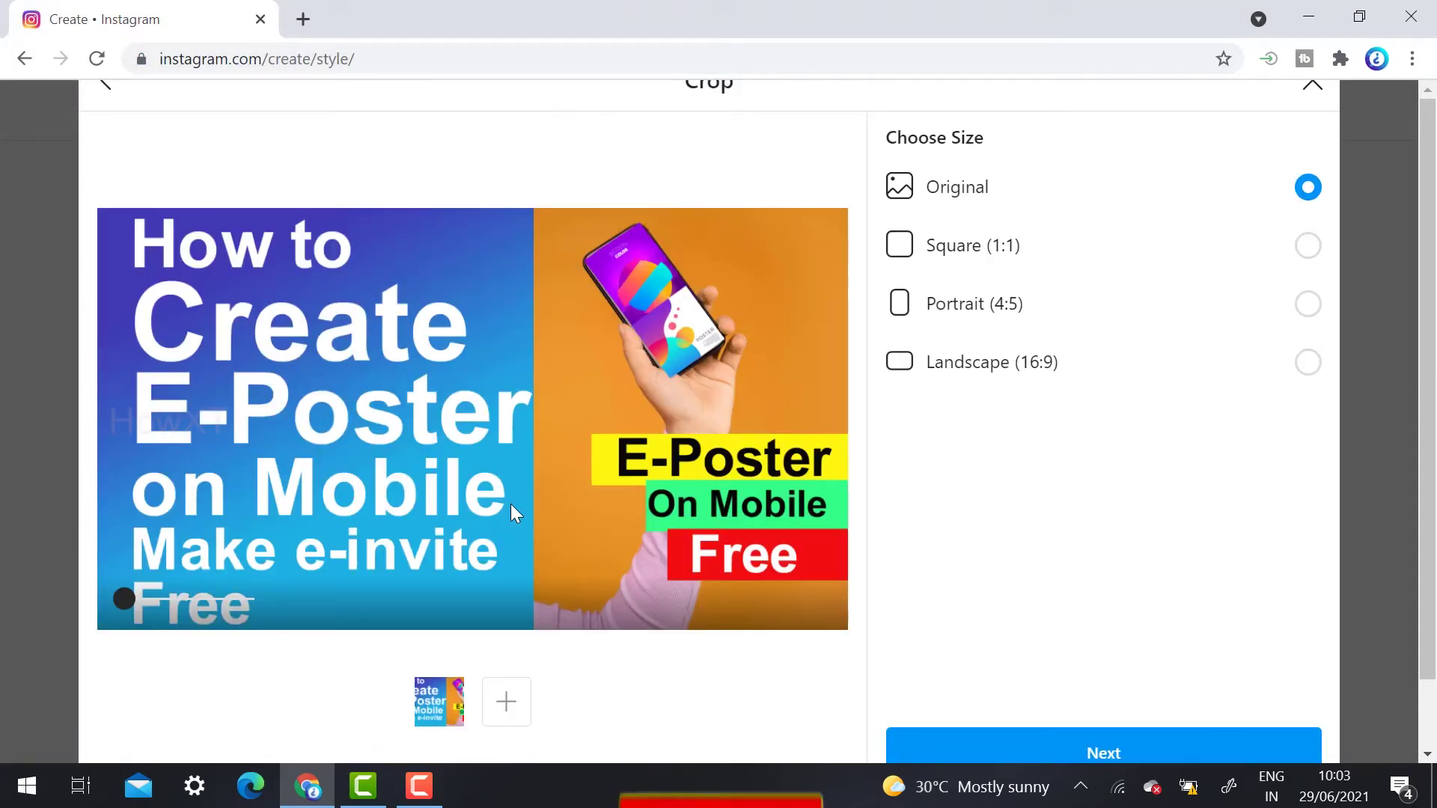
Crop the poster to Landscape (16:9) and zoom in slightly
left_click(1310, 247)
left_click(1308, 307)
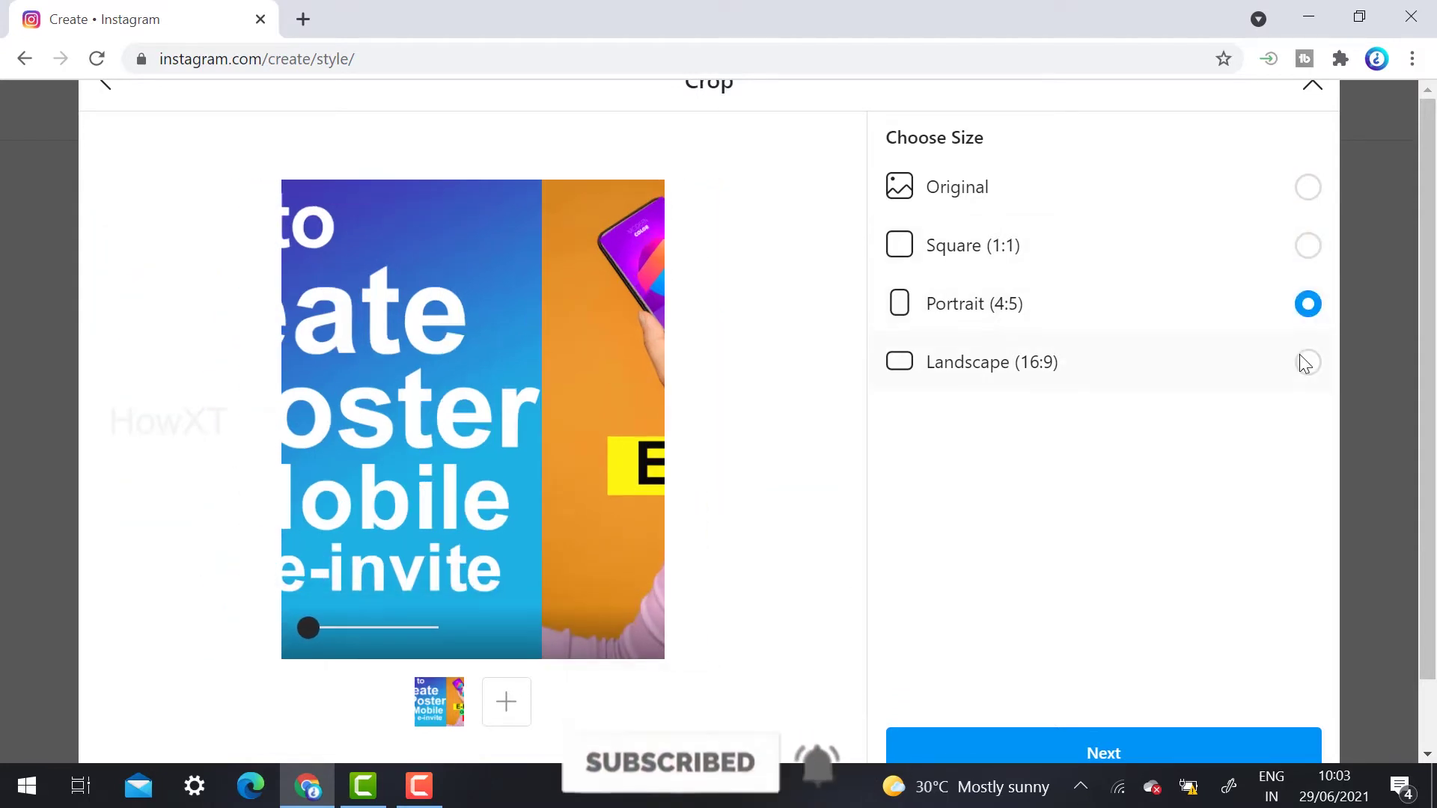
left_click(1307, 363)
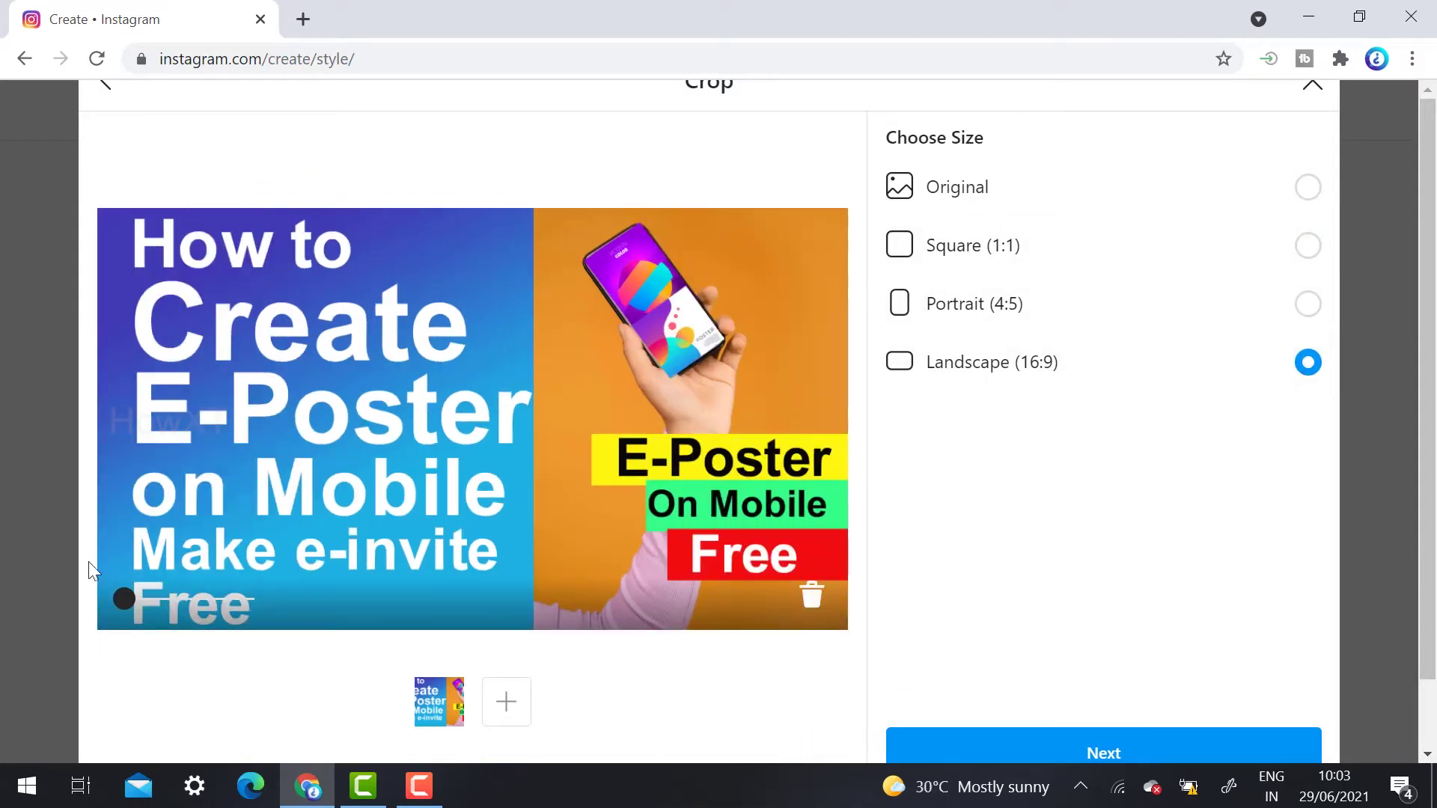
left_click_drag(124, 598, 93, 599)
Preview the Clarendon, Gingham, Reyes and Lark filters, then keep Normal
left_click(1057, 756)
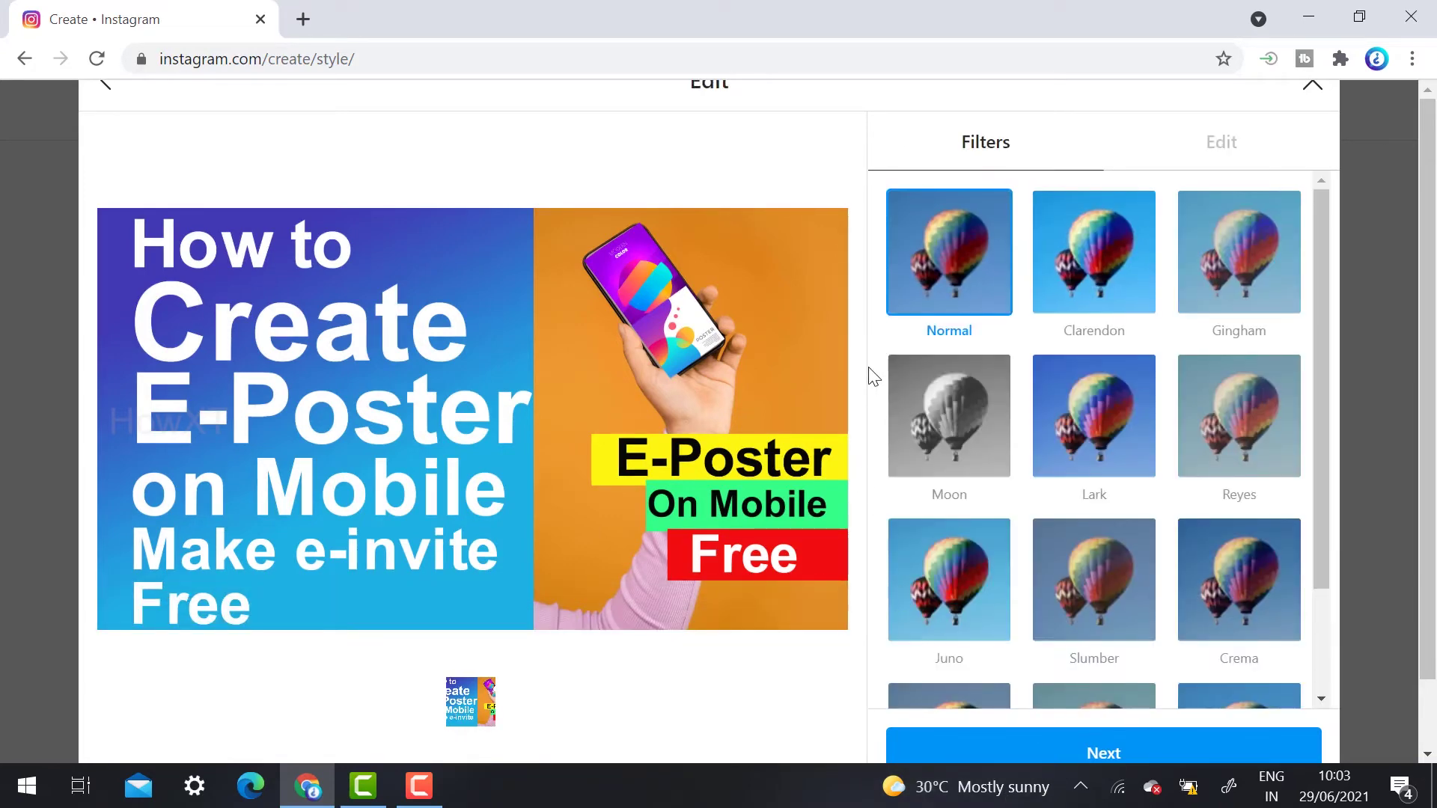
left_click(1119, 280)
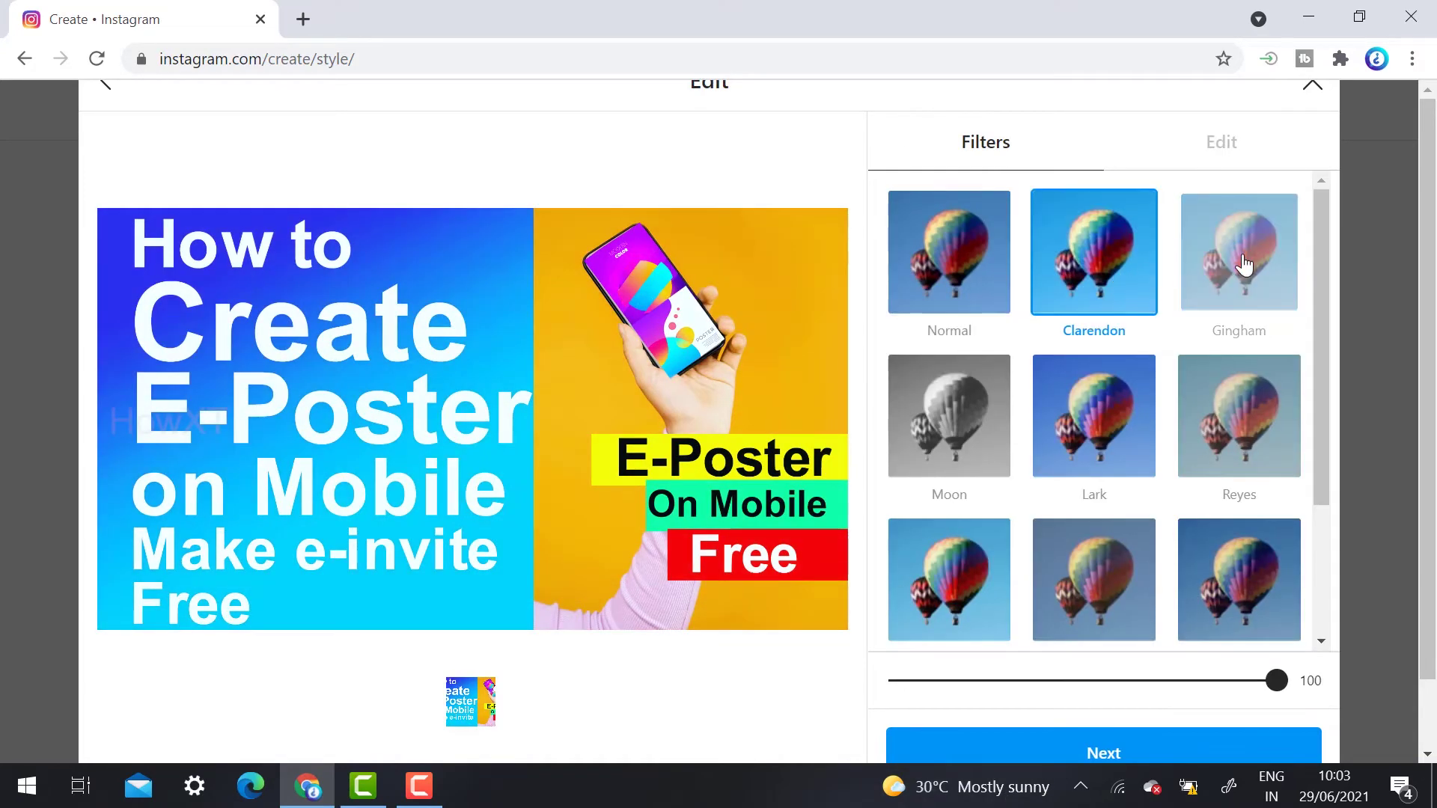
left_click(1203, 268)
left_click(1212, 434)
left_click(1100, 396)
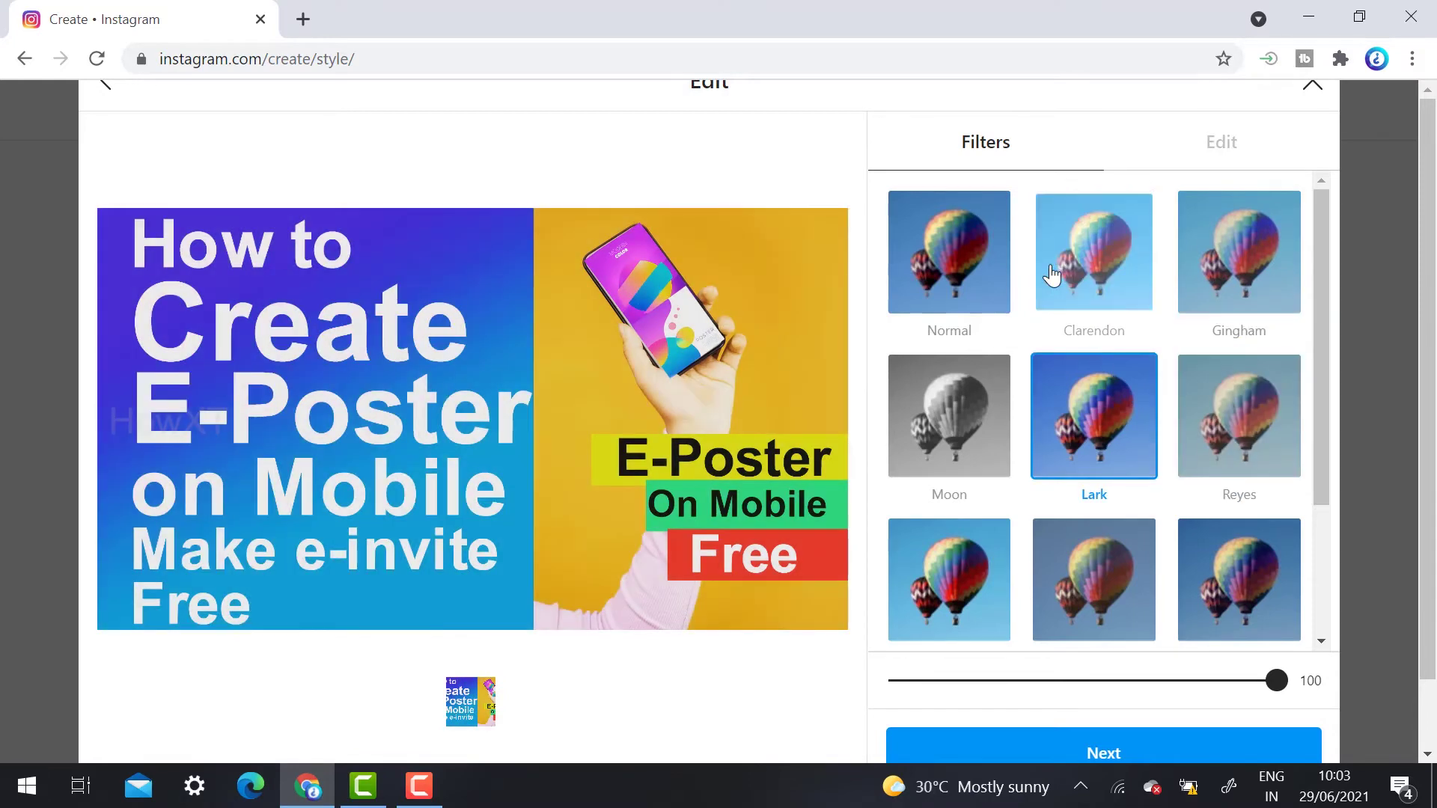
left_click(1058, 269)
left_click(968, 252)
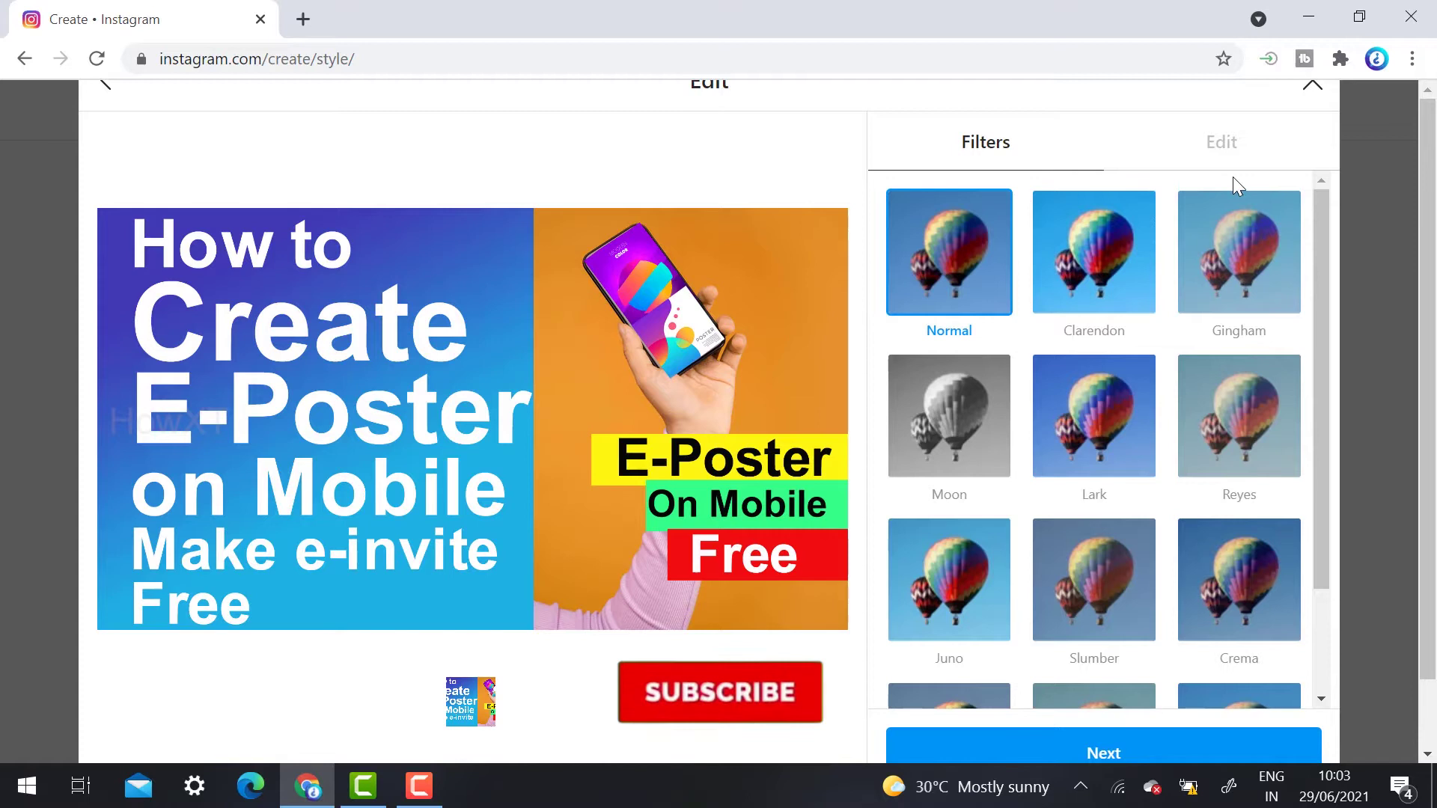
Adjust Brightness 22, Contrast 29, Saturation 17, Temperature -9, Fade 19, and continue to Compose
left_click(1226, 142)
left_click(1127, 238)
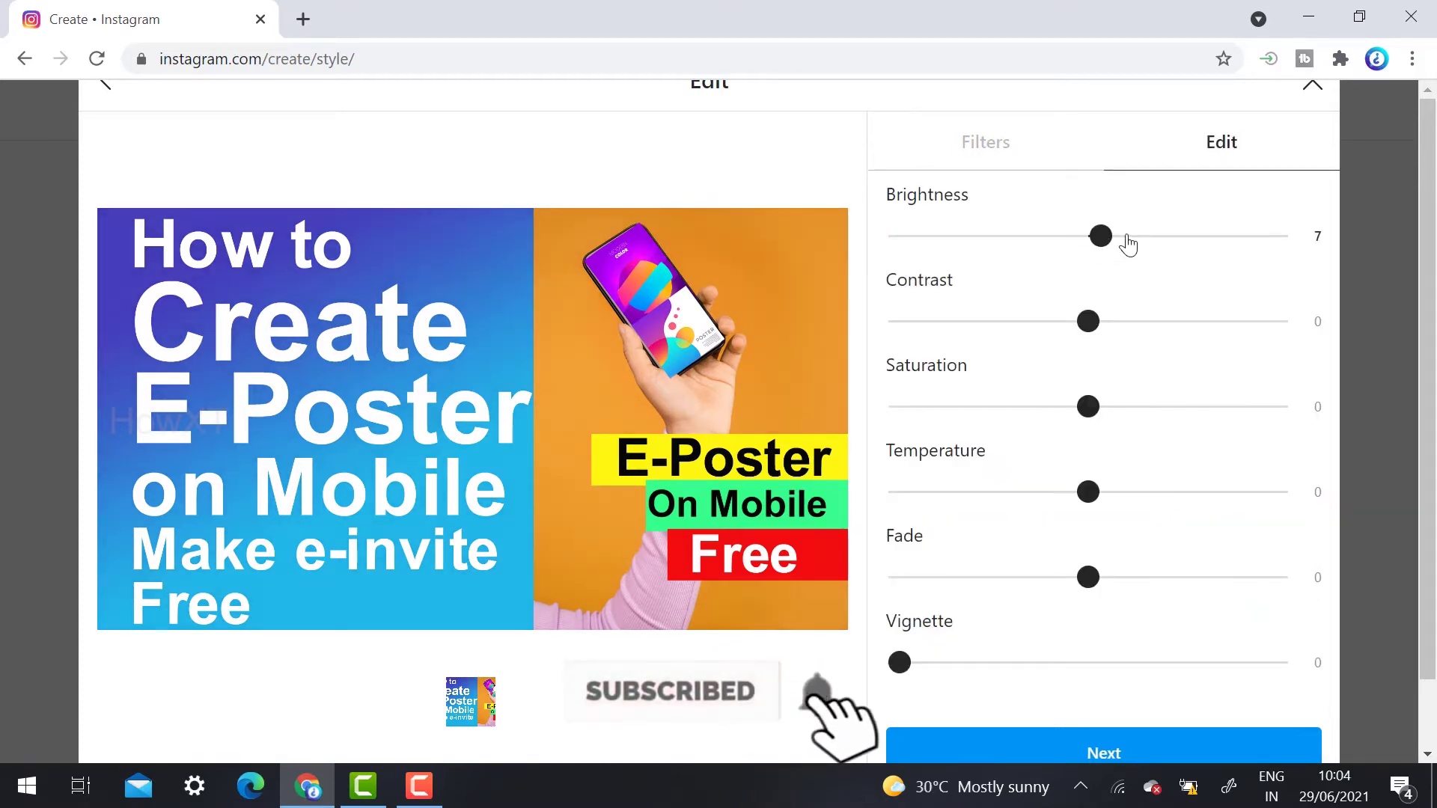
left_click_drag(1089, 322, 1143, 321)
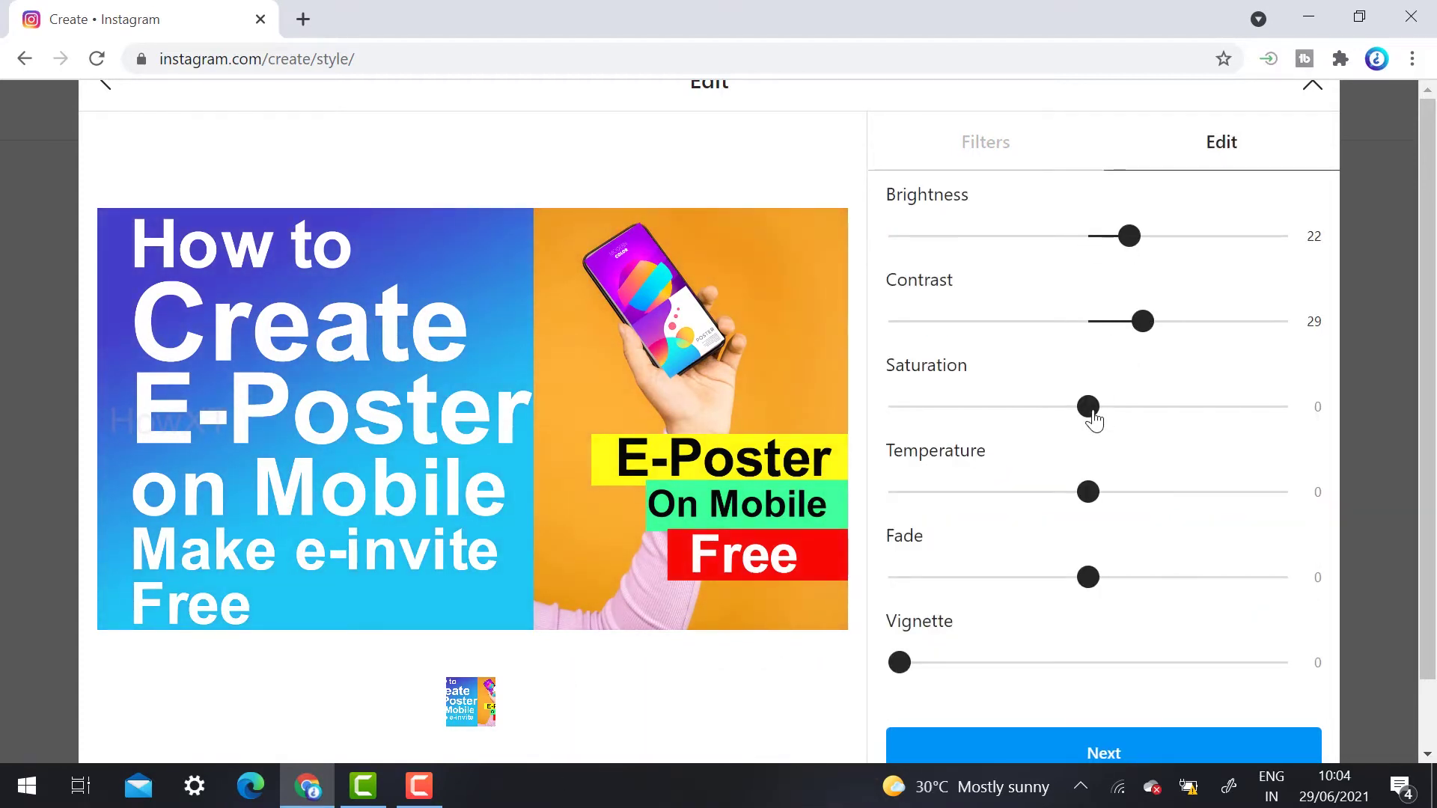
left_click_drag(1090, 407, 1119, 407)
left_click_drag(1087, 494, 1070, 494)
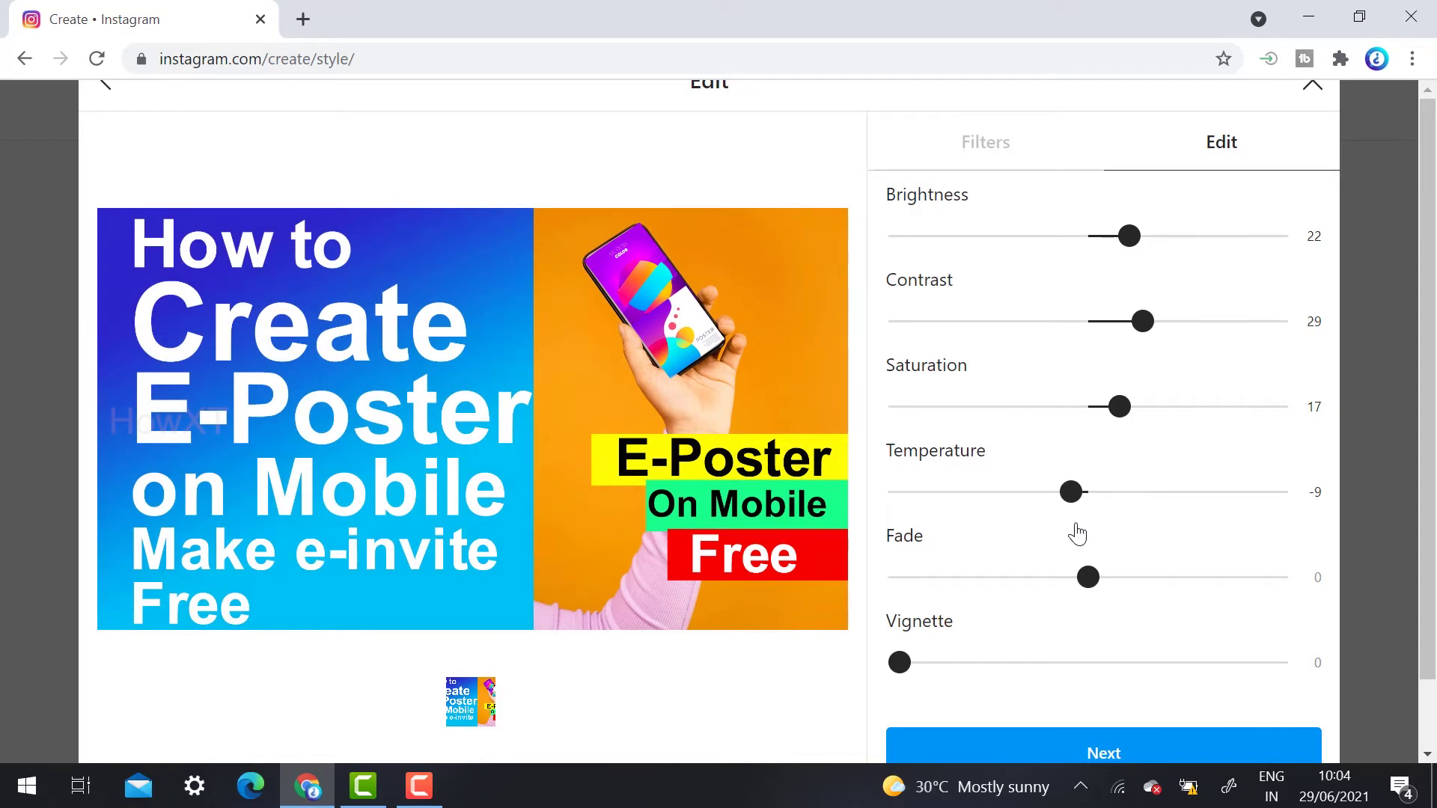
left_click_drag(1087, 578, 1124, 577)
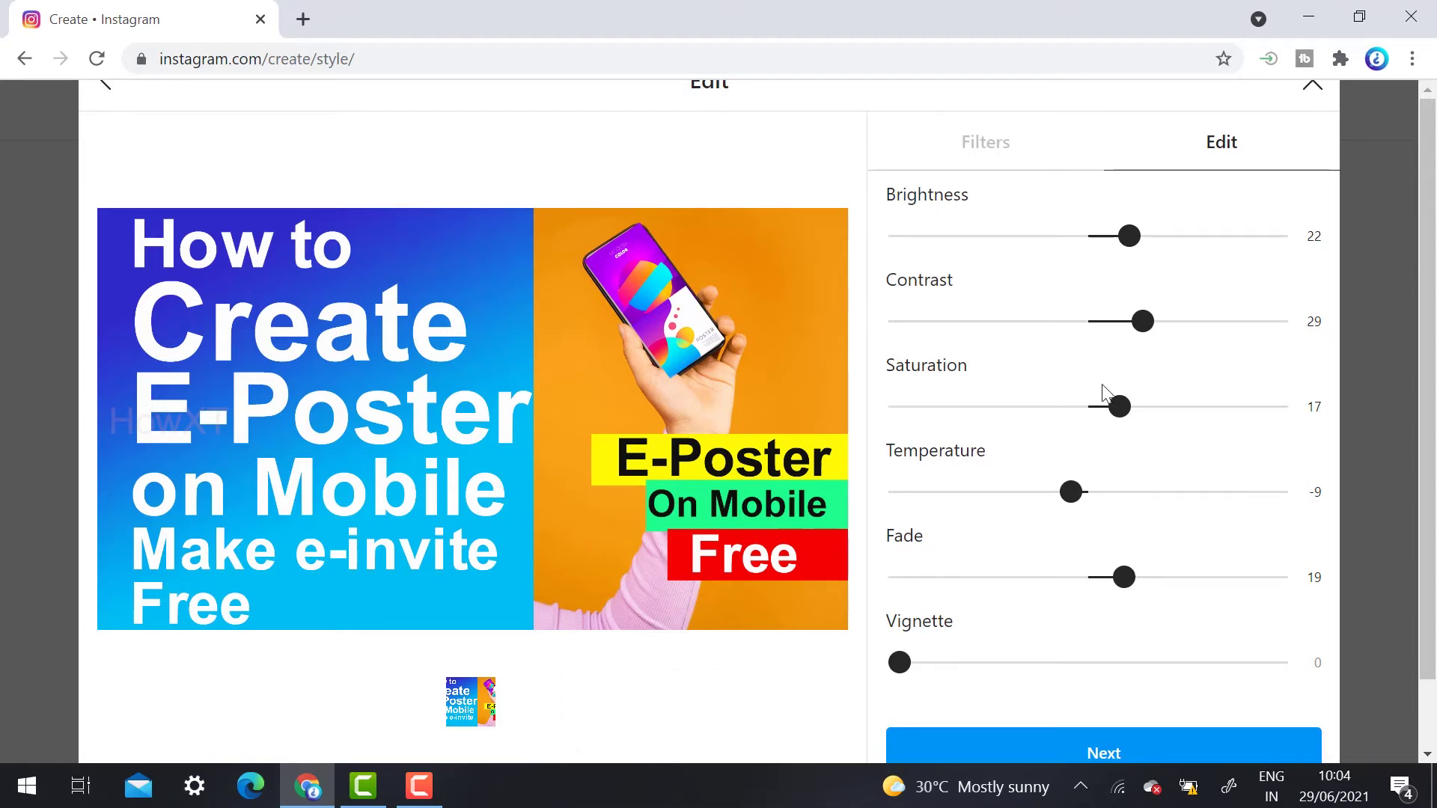
left_click(1006, 155)
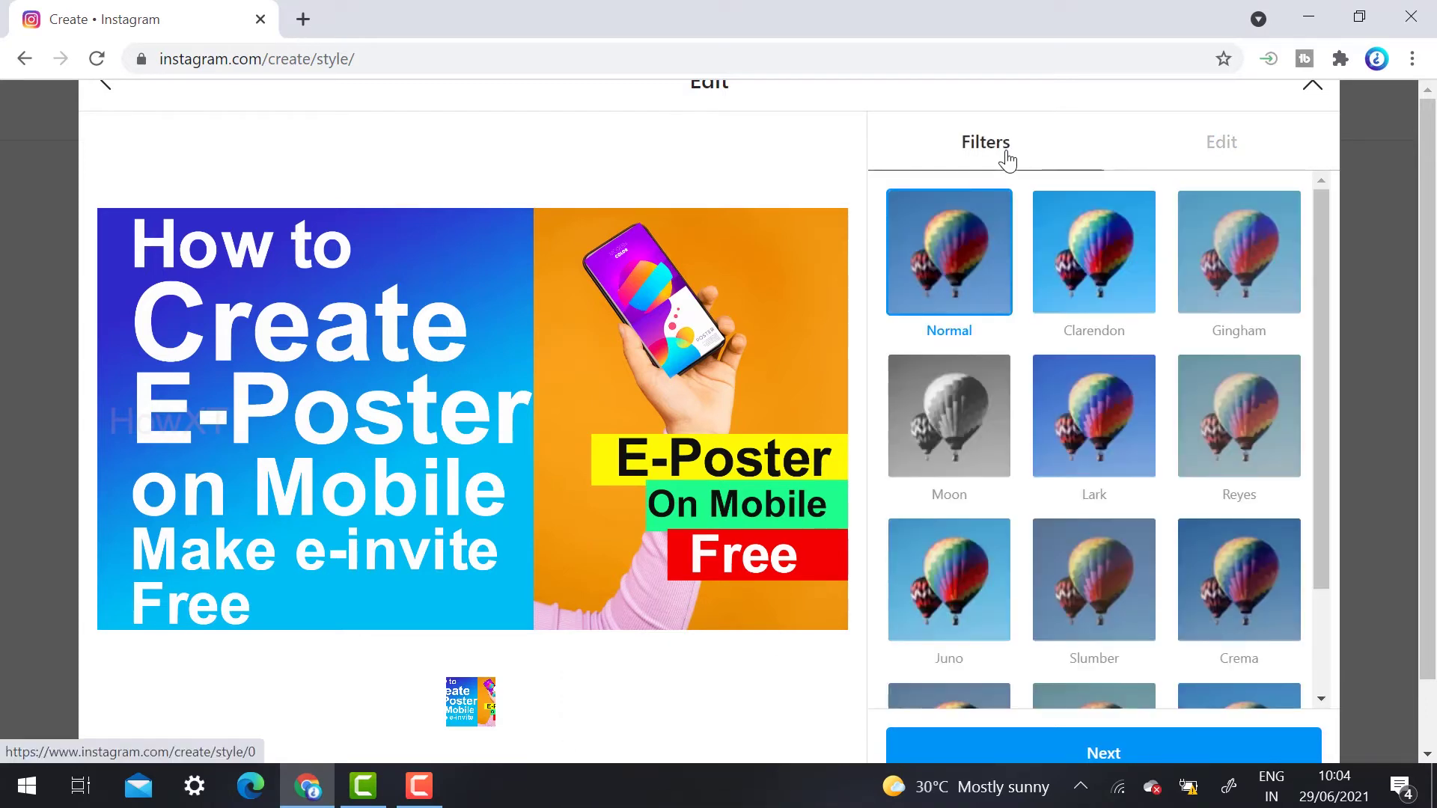
left_click(1078, 754)
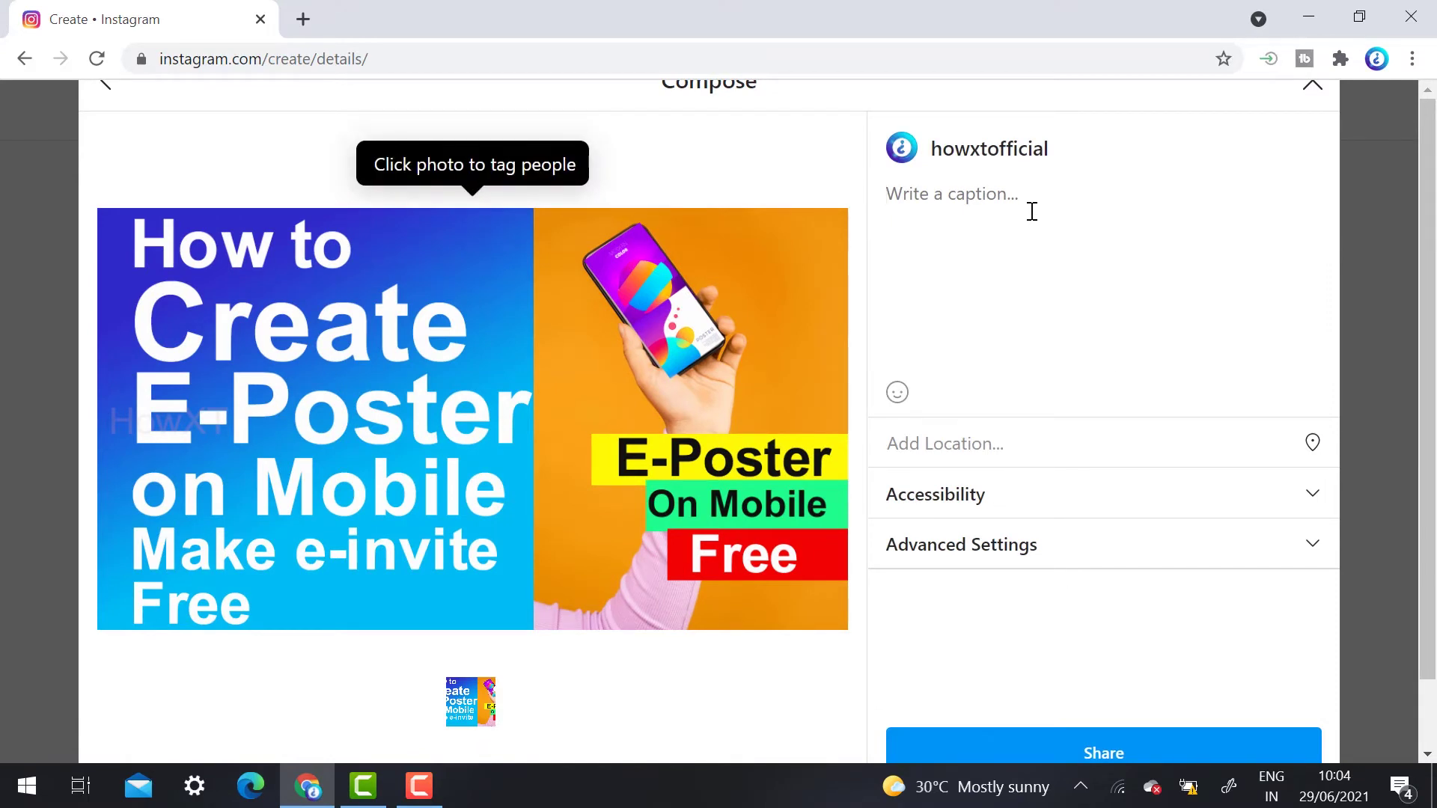
Enter the caption 'how to create e poster'
type("how t")
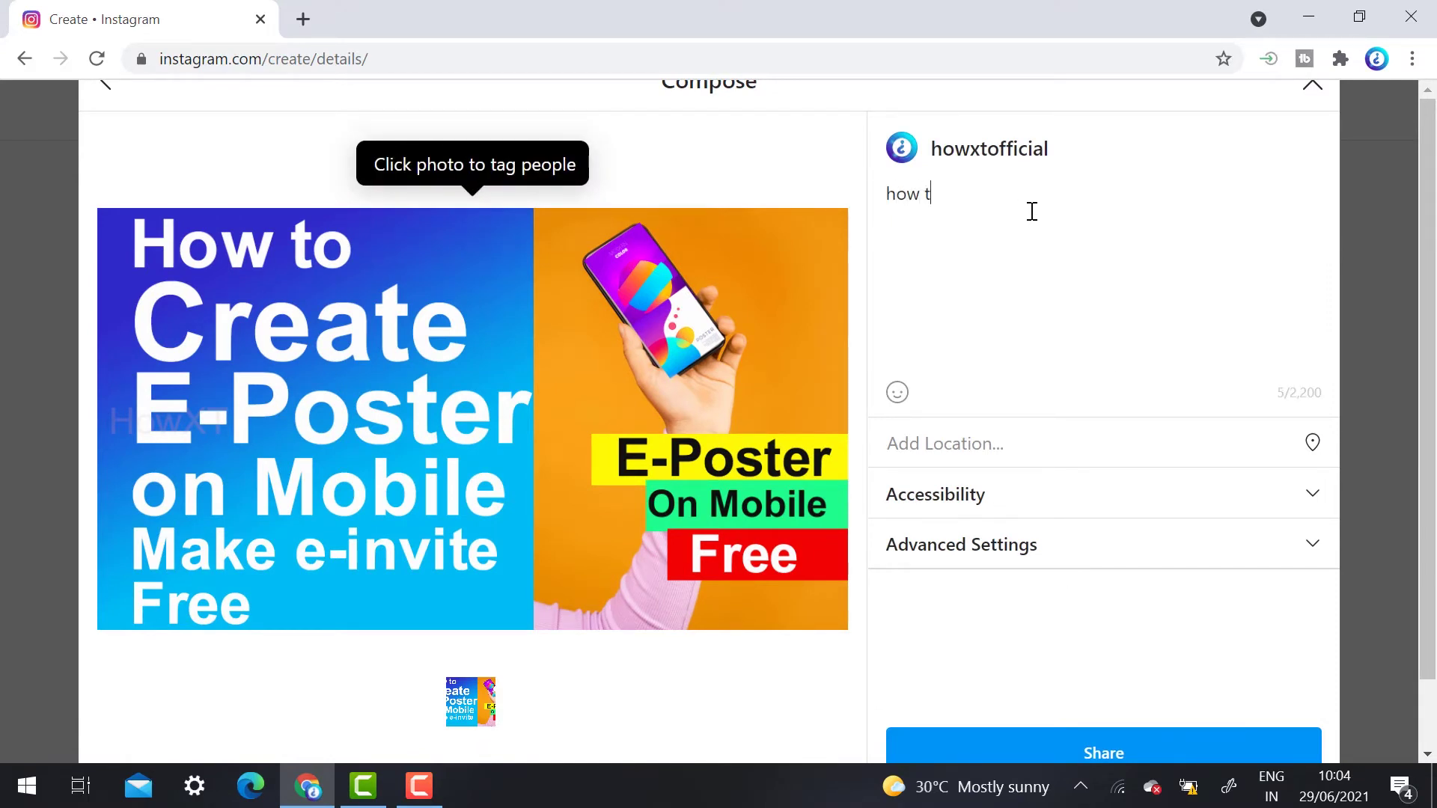
type("o  create e poster")
Glance at Accessibility and Advanced Settings, then share the post
left_click(1026, 503)
left_click(1027, 502)
left_click(1028, 534)
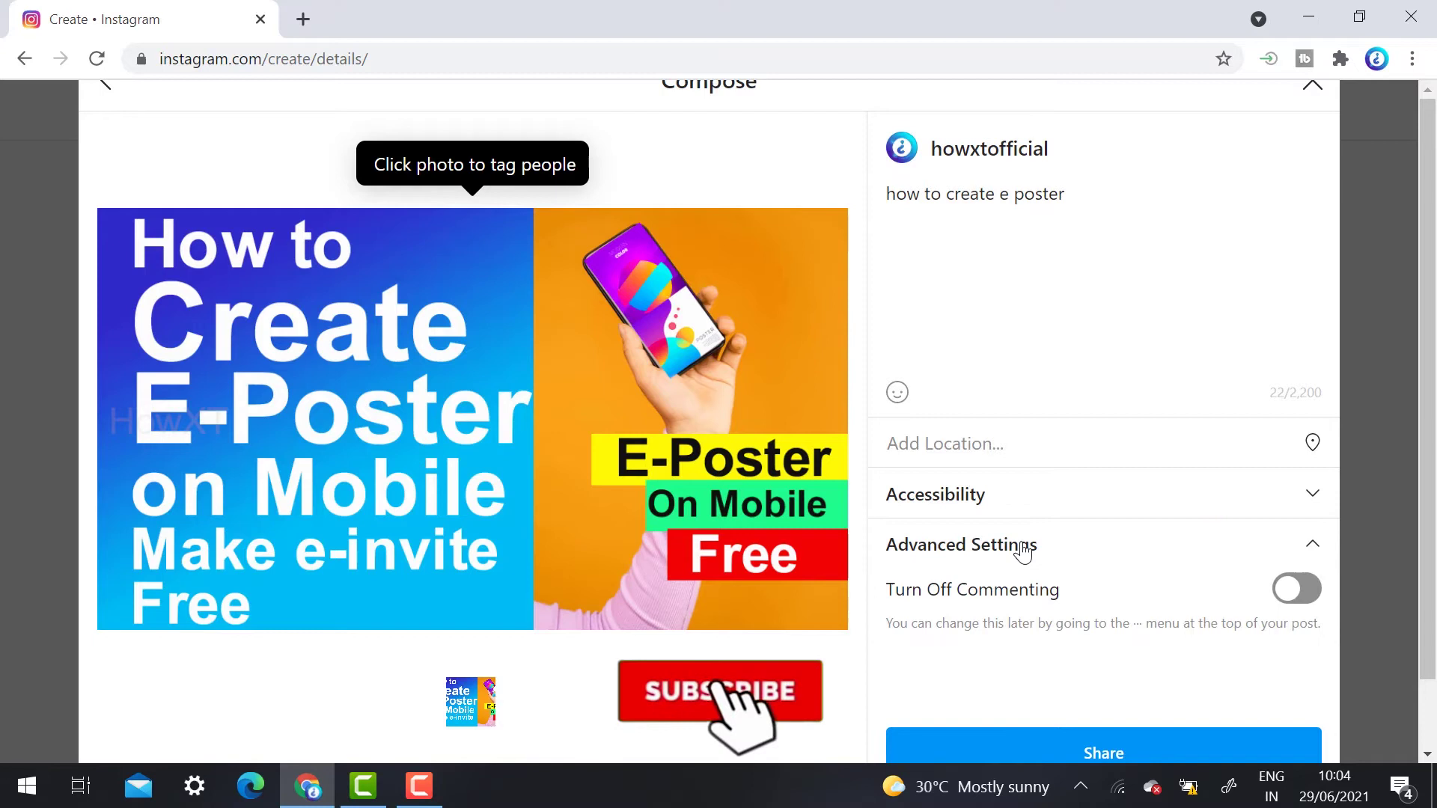
left_click(1016, 548)
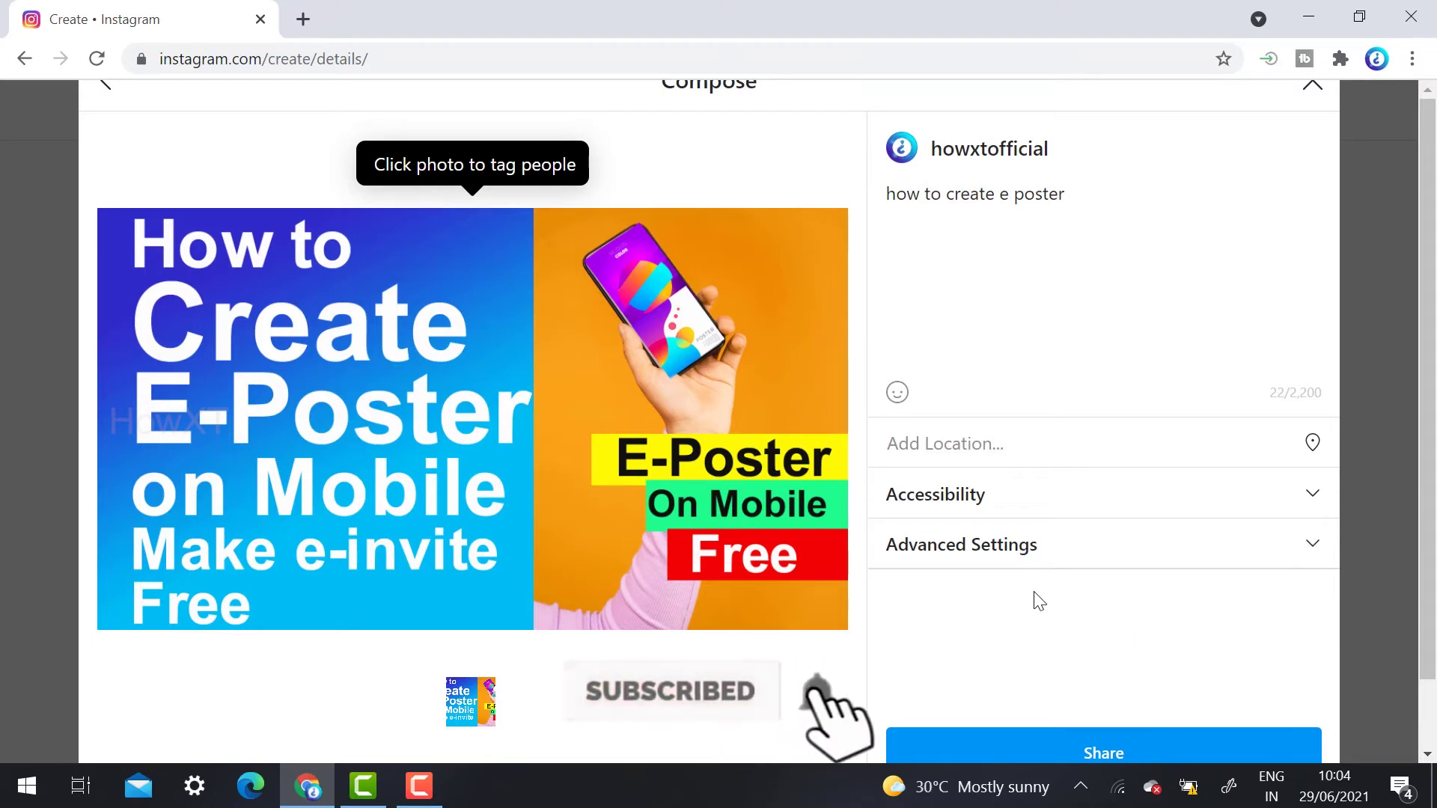
left_click(1110, 751)
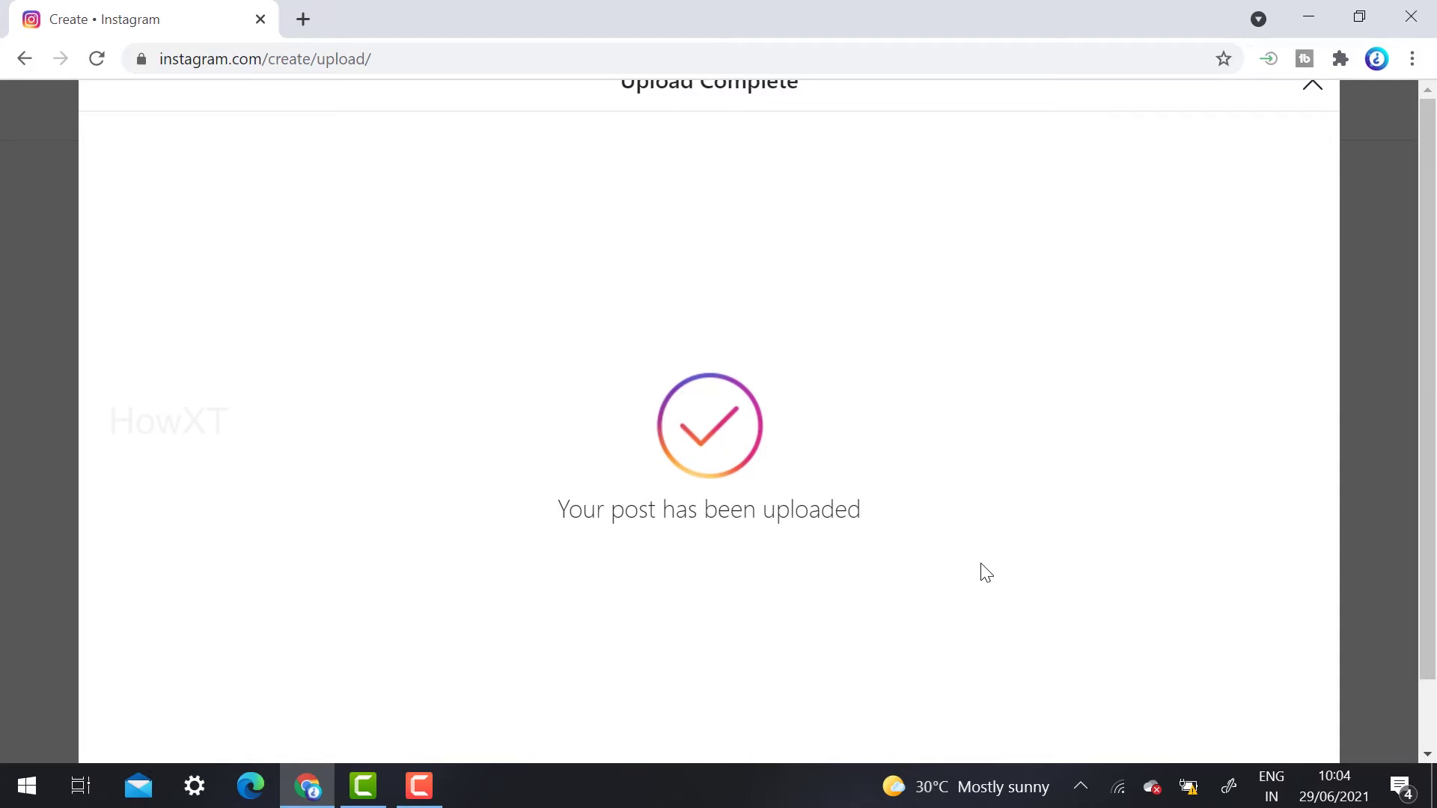
Dismiss the upload confirmation and view the account's own story on the feed
left_click(1368, 342)
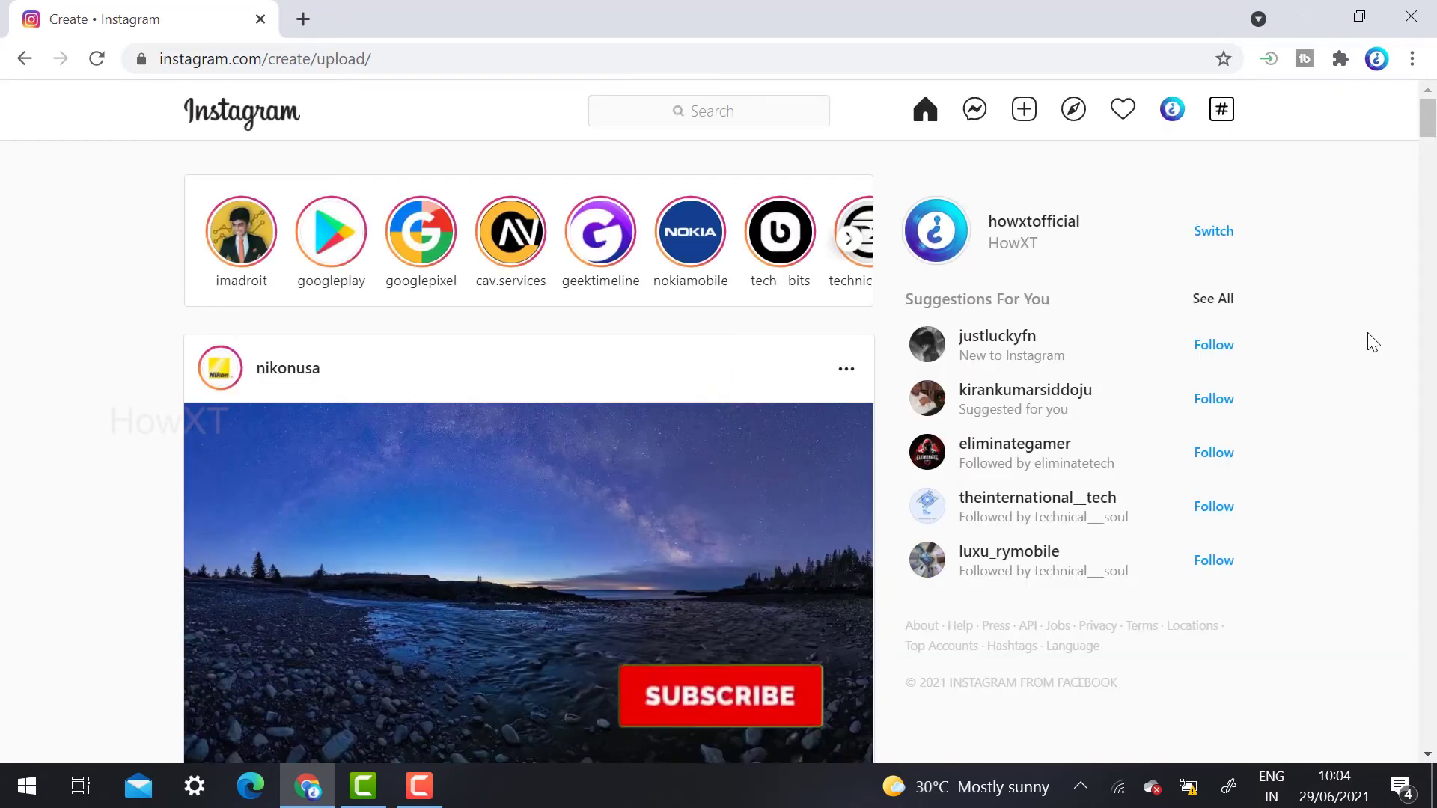
left_click(937, 230)
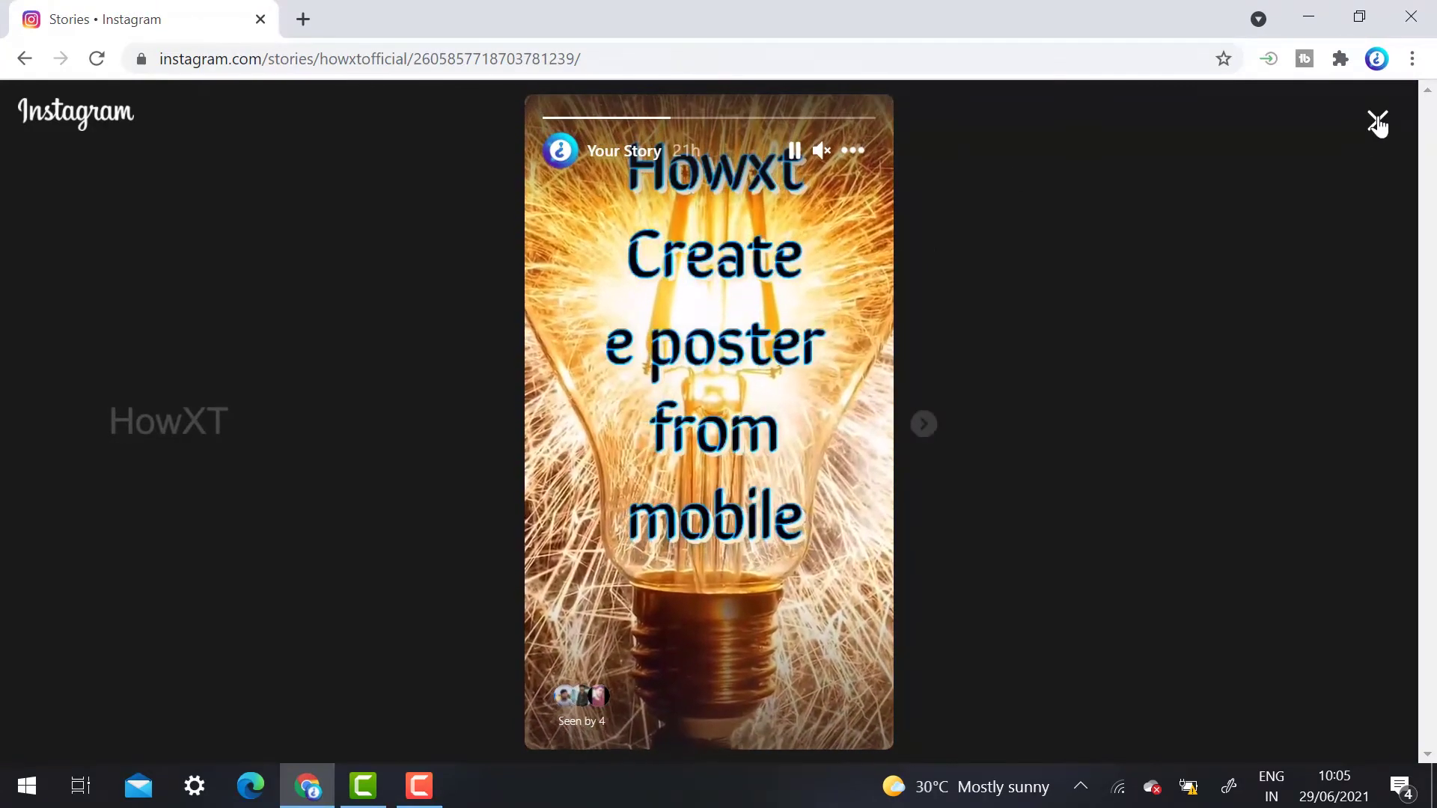
left_click(1377, 120)
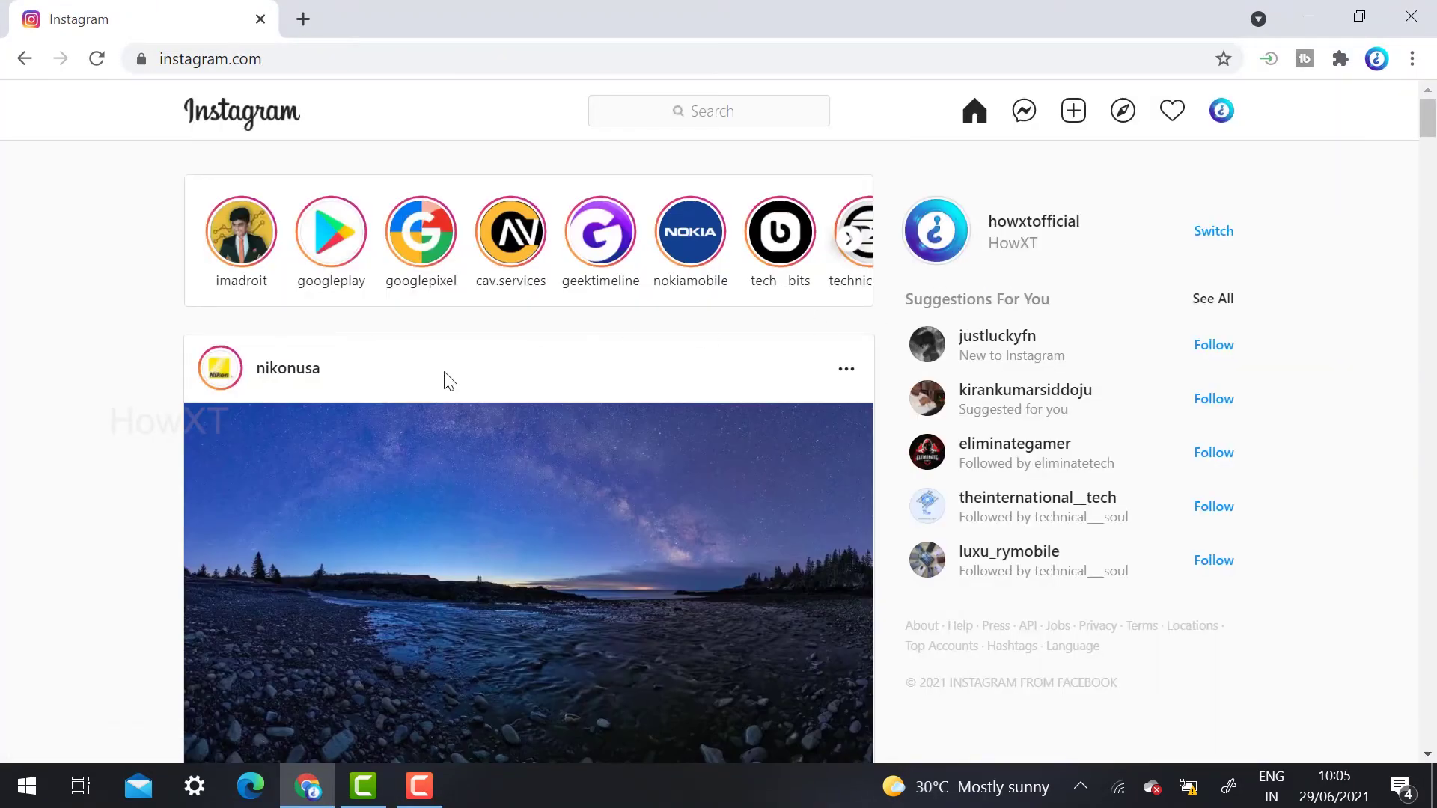
scroll(290, 370, "down", 10)
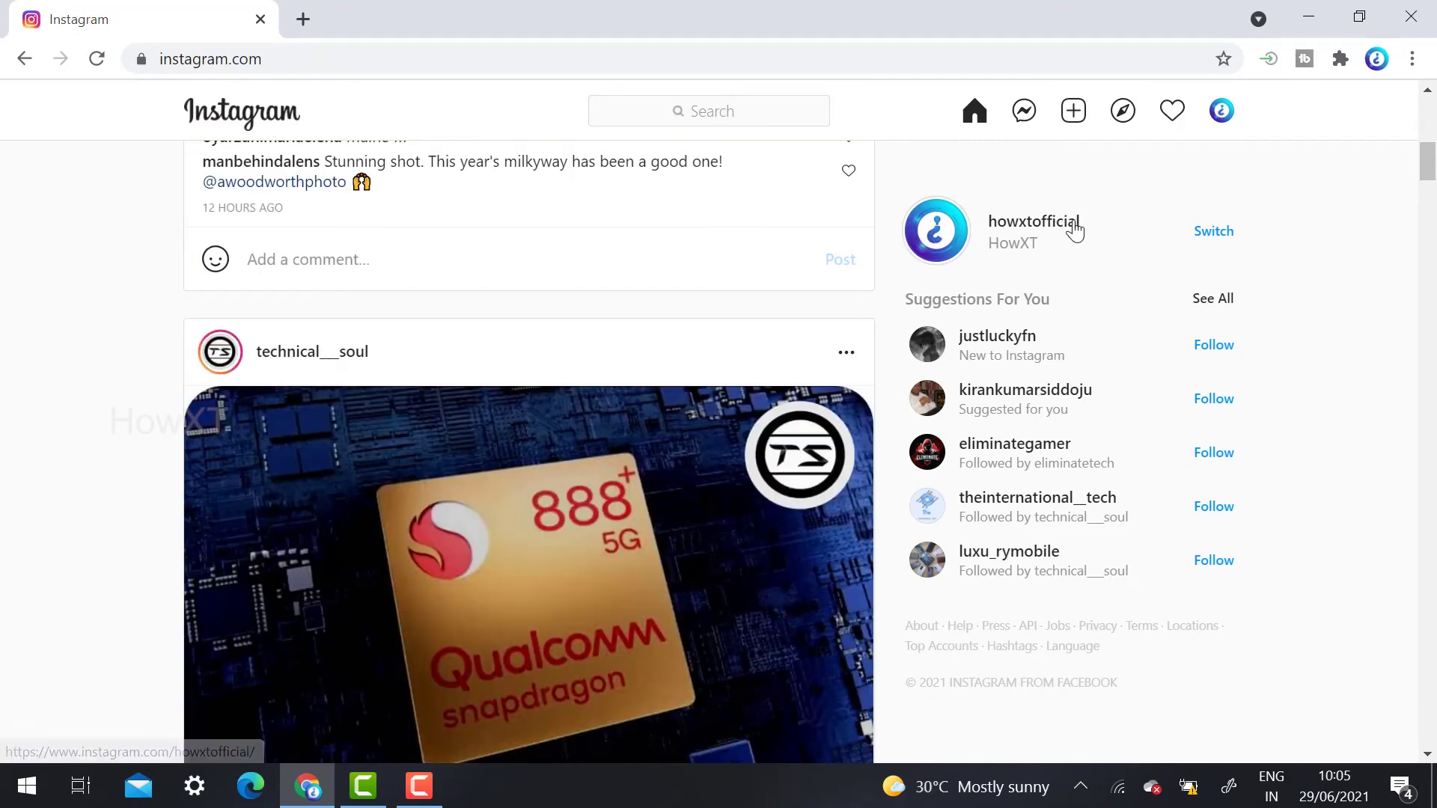
Check the new post in the profile's posts grid, then return to Home
left_click(1222, 113)
left_click(1089, 162)
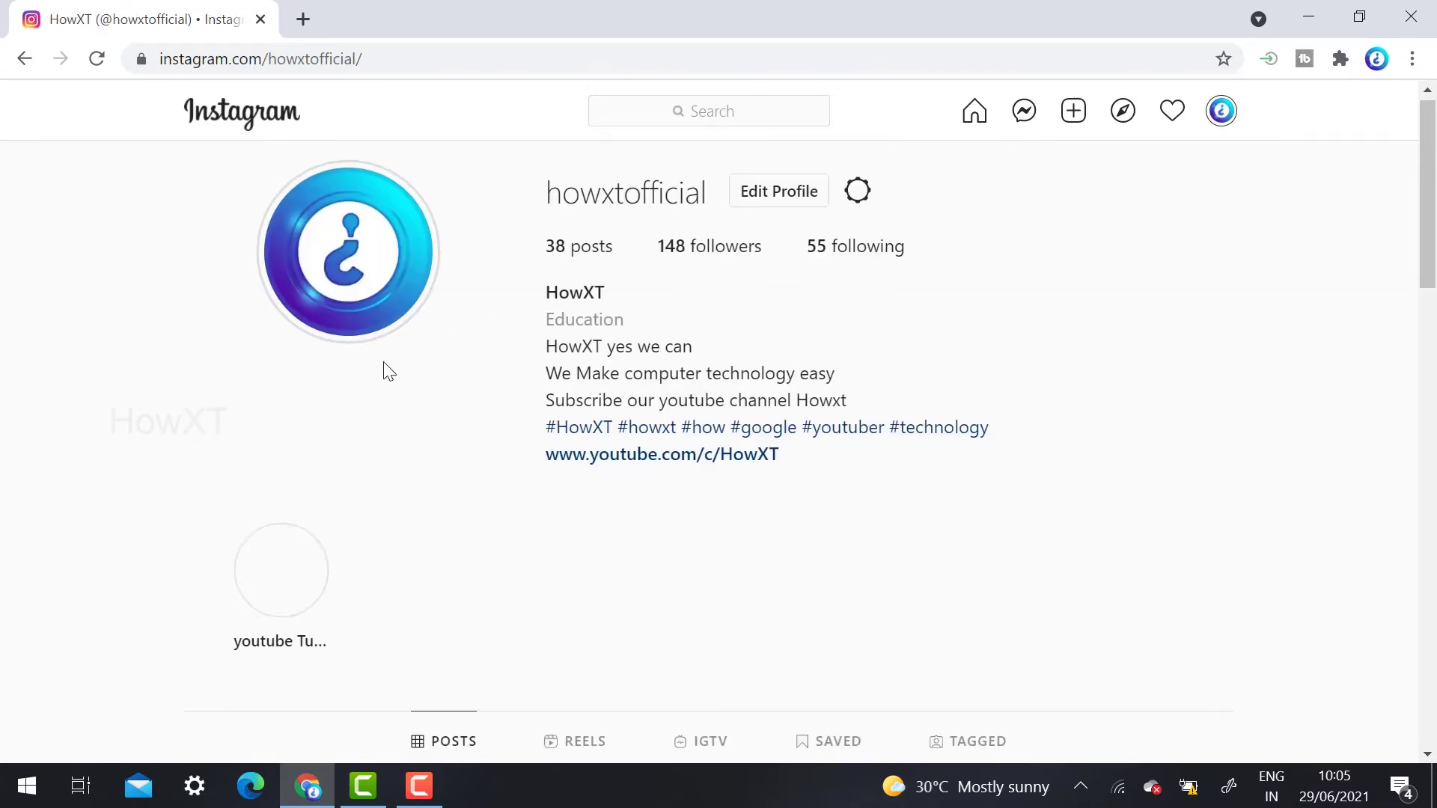
scroll(381, 369, "down", 9)
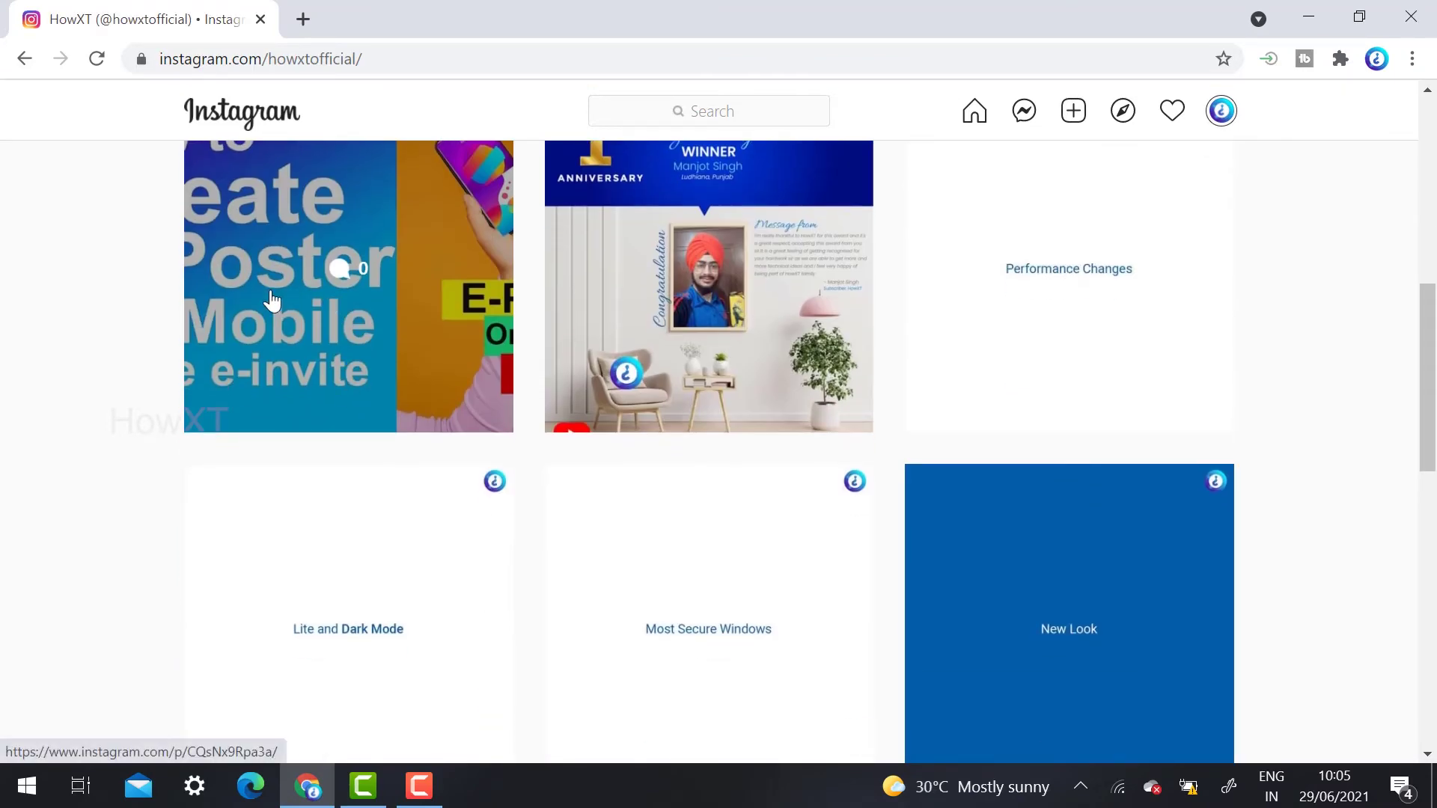
scroll(271, 301, "up", 8)
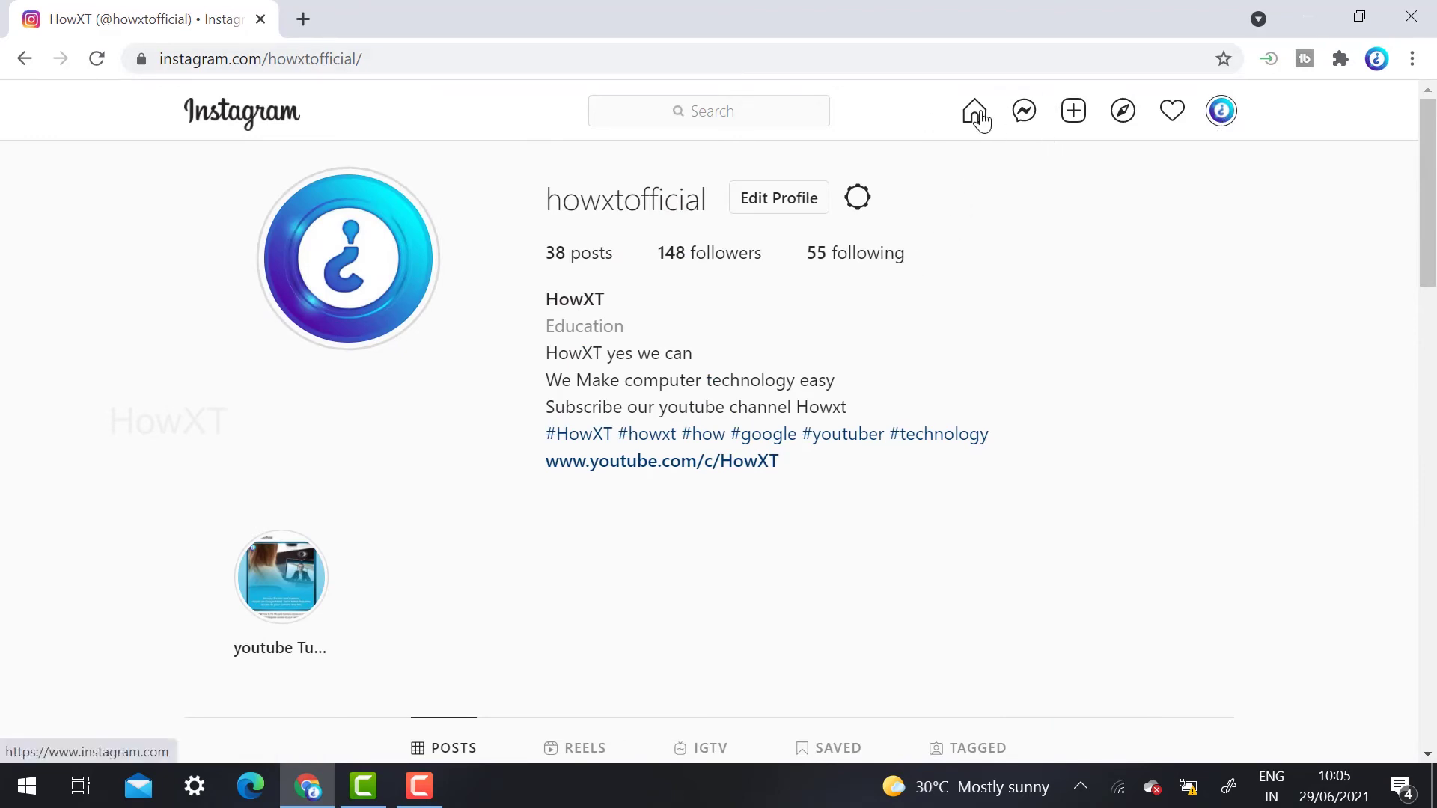
left_click(975, 113)
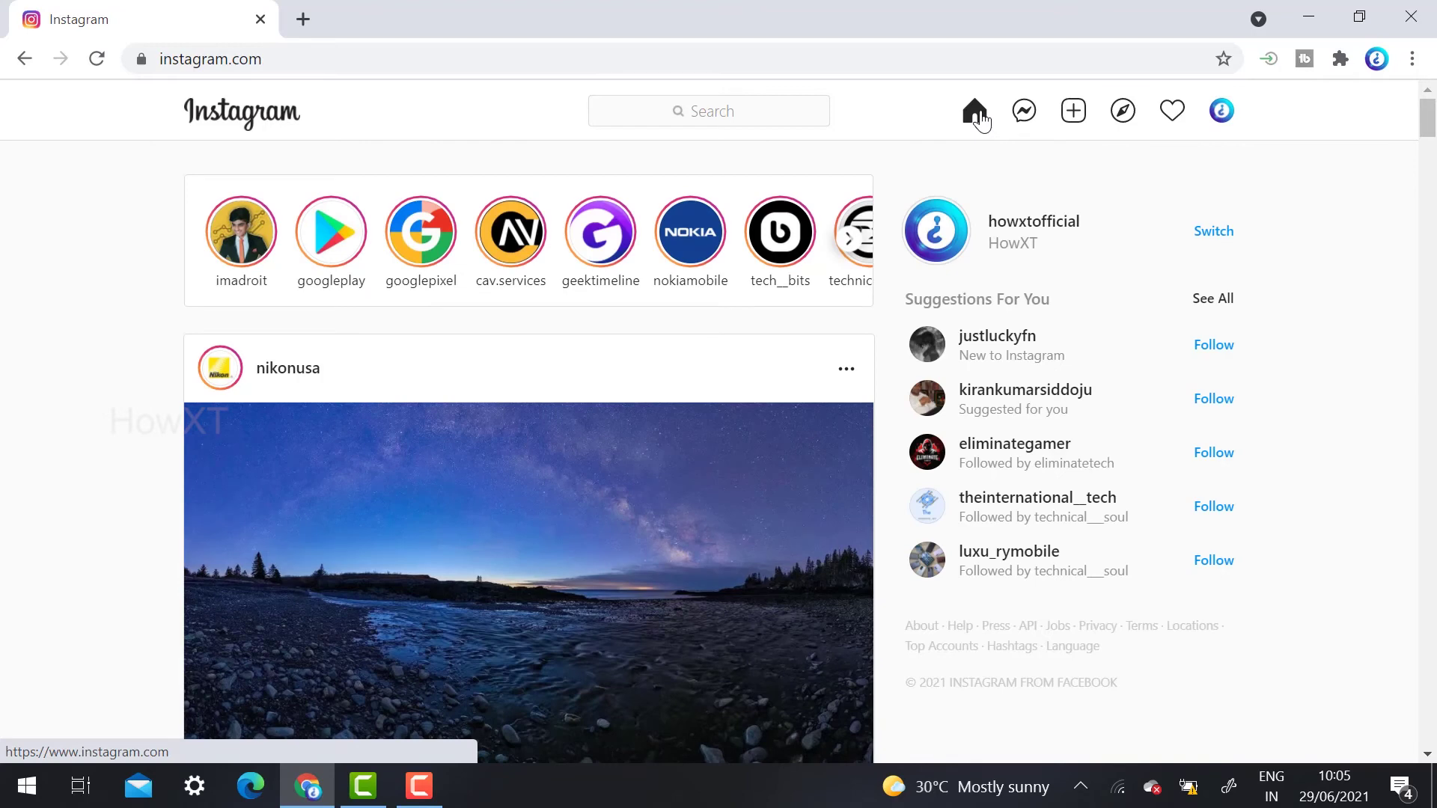
Open Chrome DevTools via Inspect with the device toolbar enabled
right_click(43, 229)
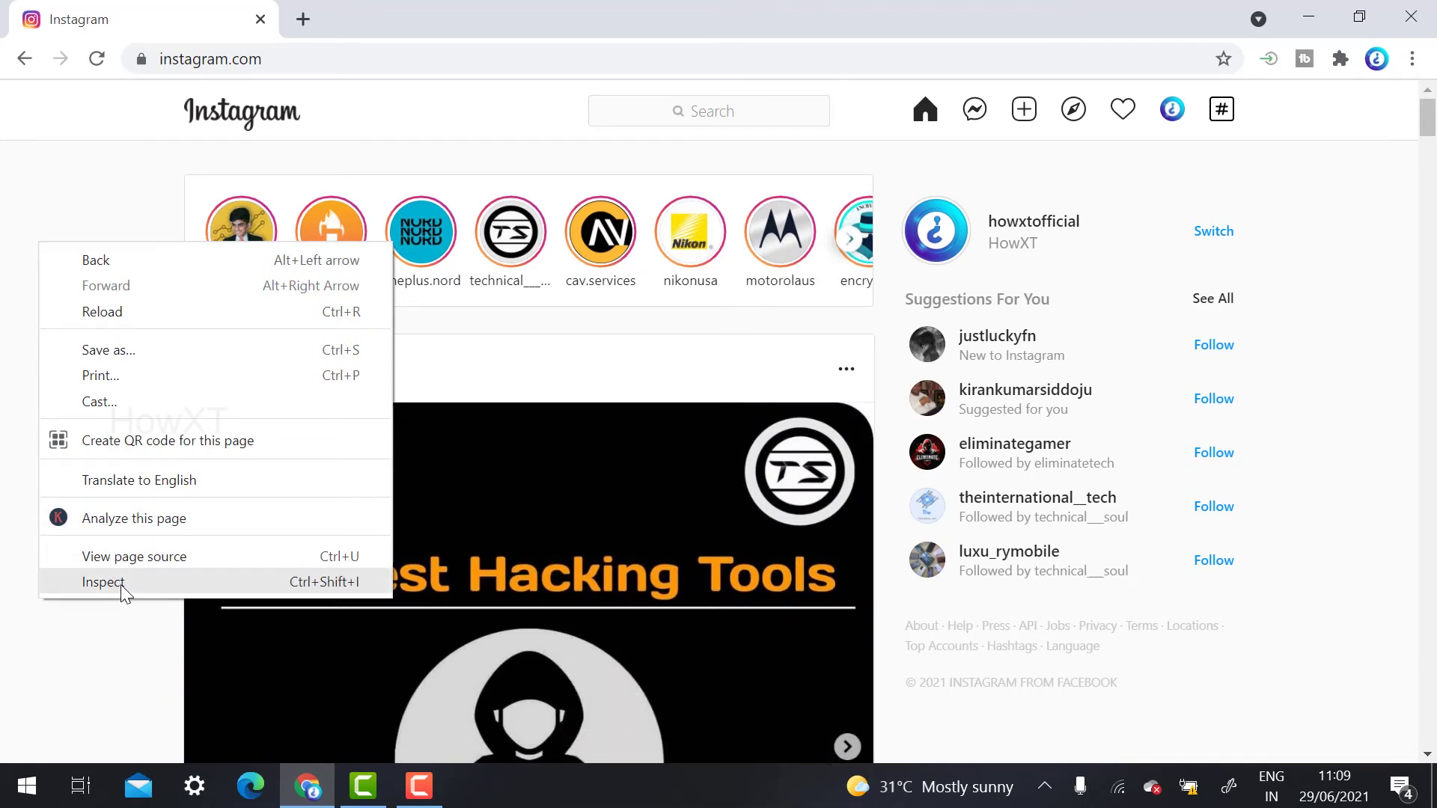
left_click(140, 583)
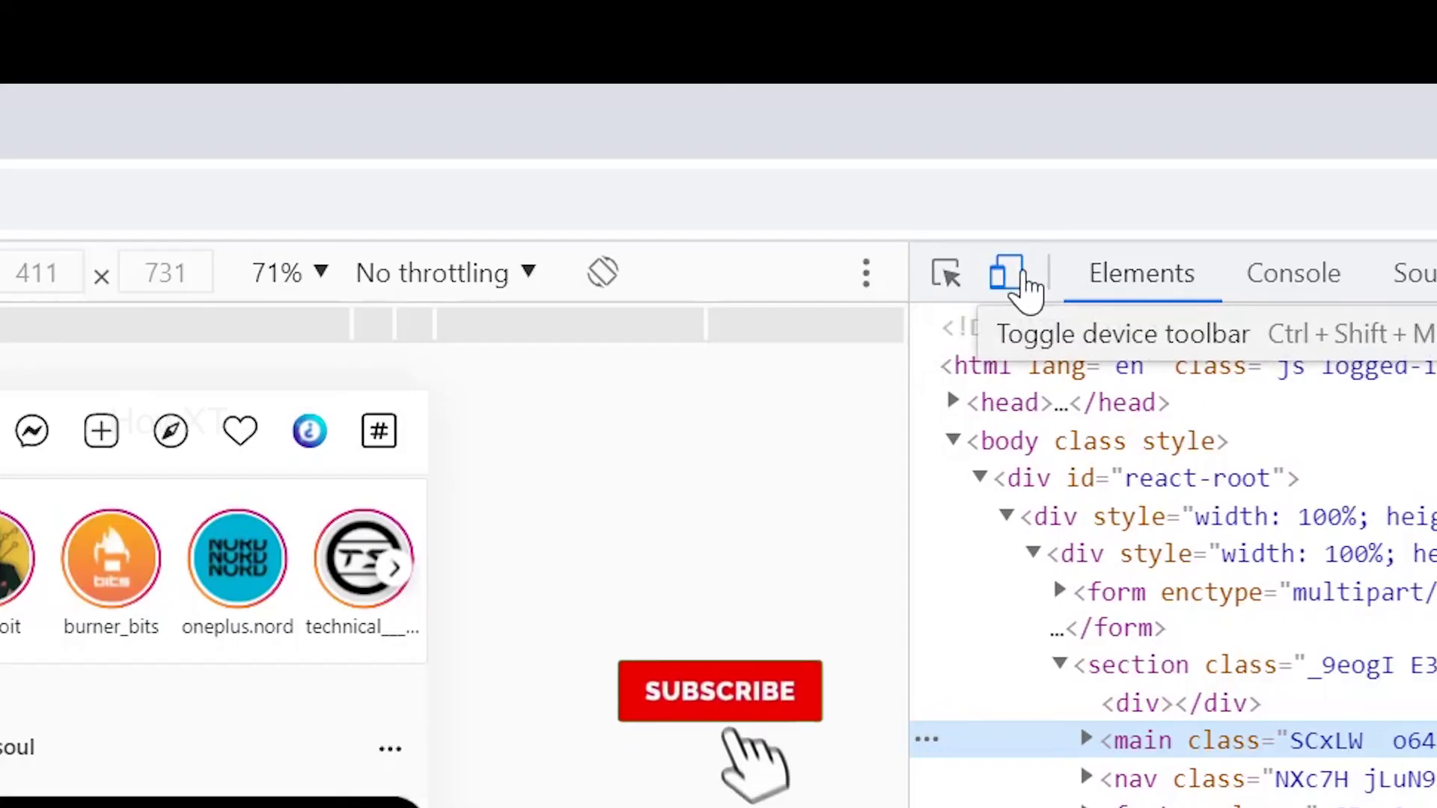
left_click(1008, 274)
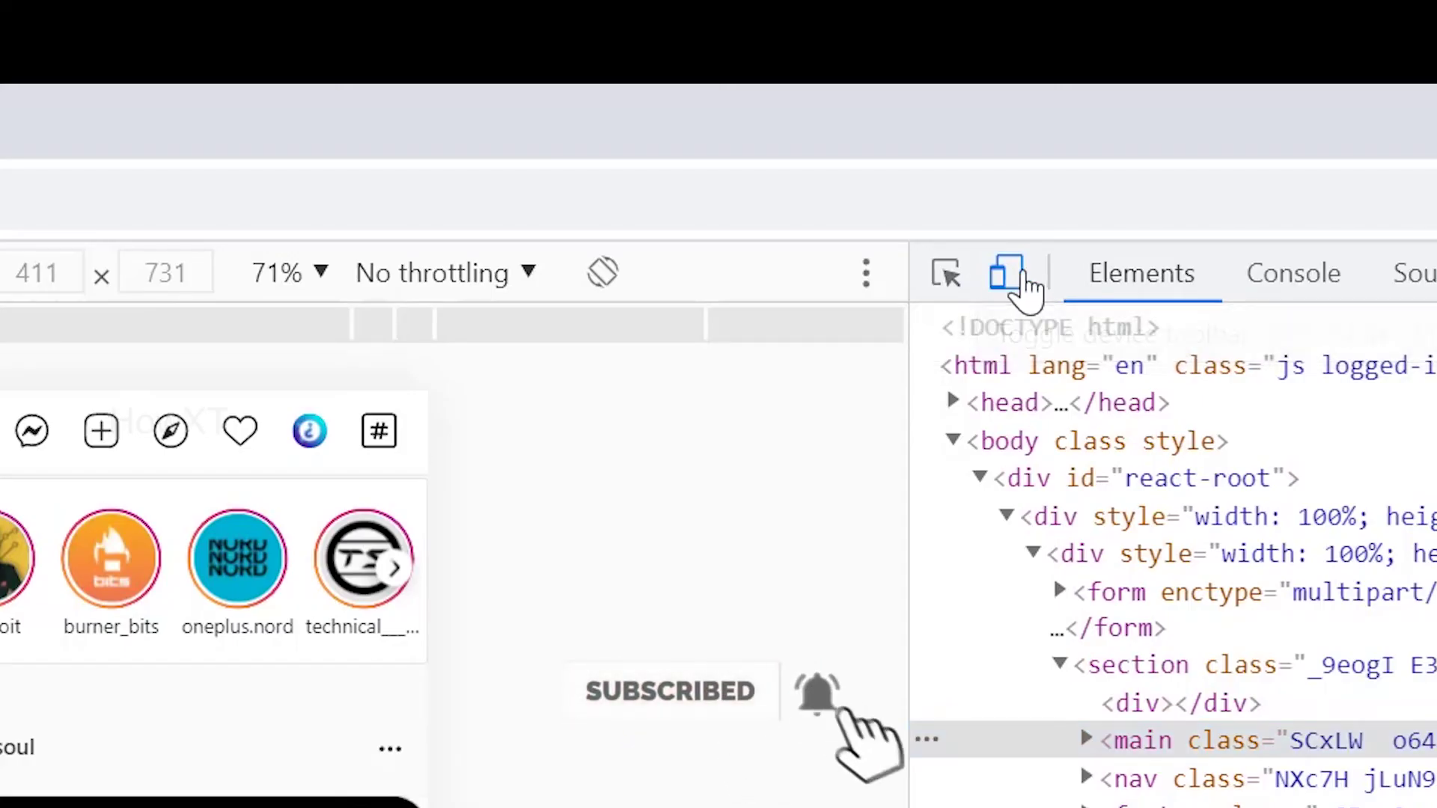
left_click(1019, 278)
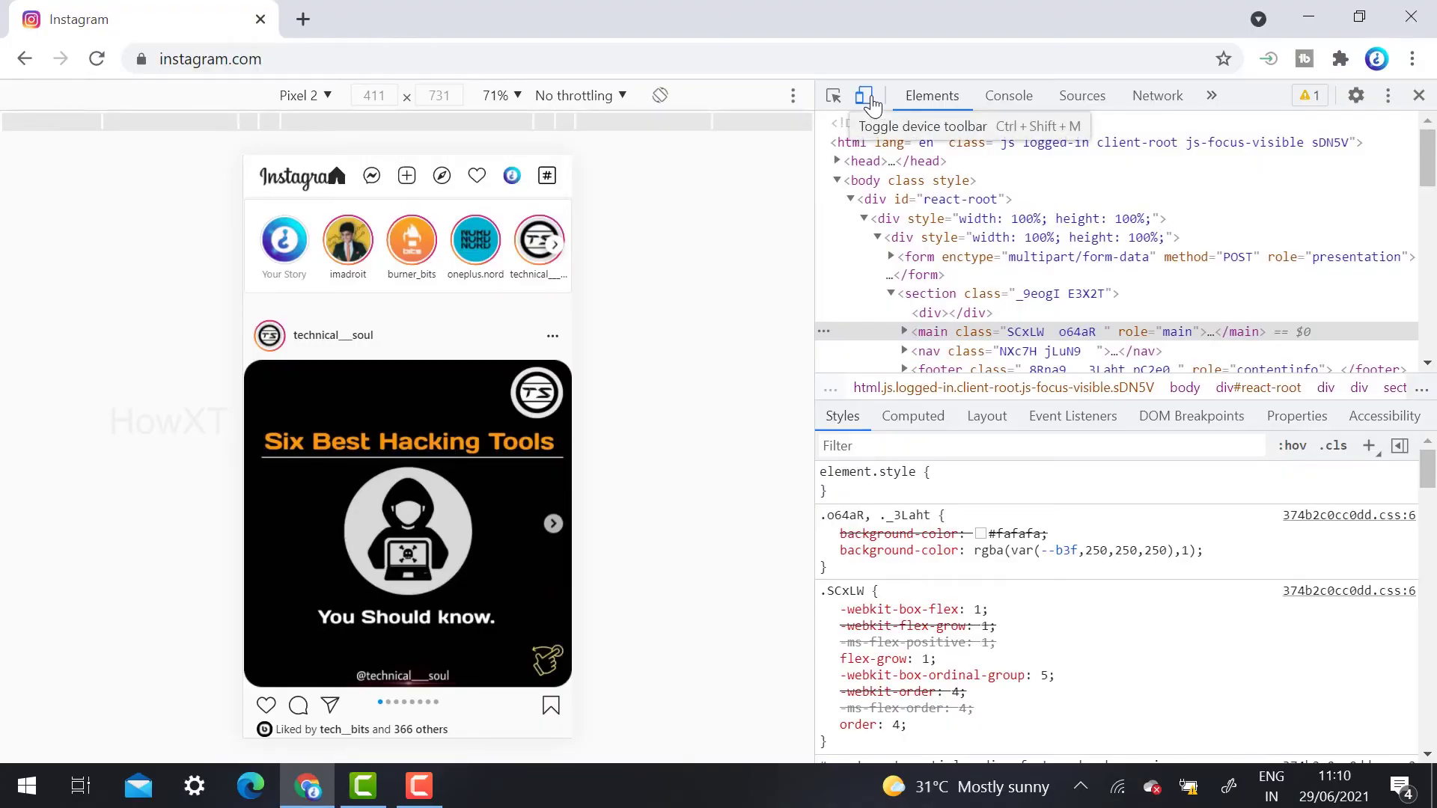
Emulate an iPhone 5/SE screen at 320 × 568
left_click(329, 96)
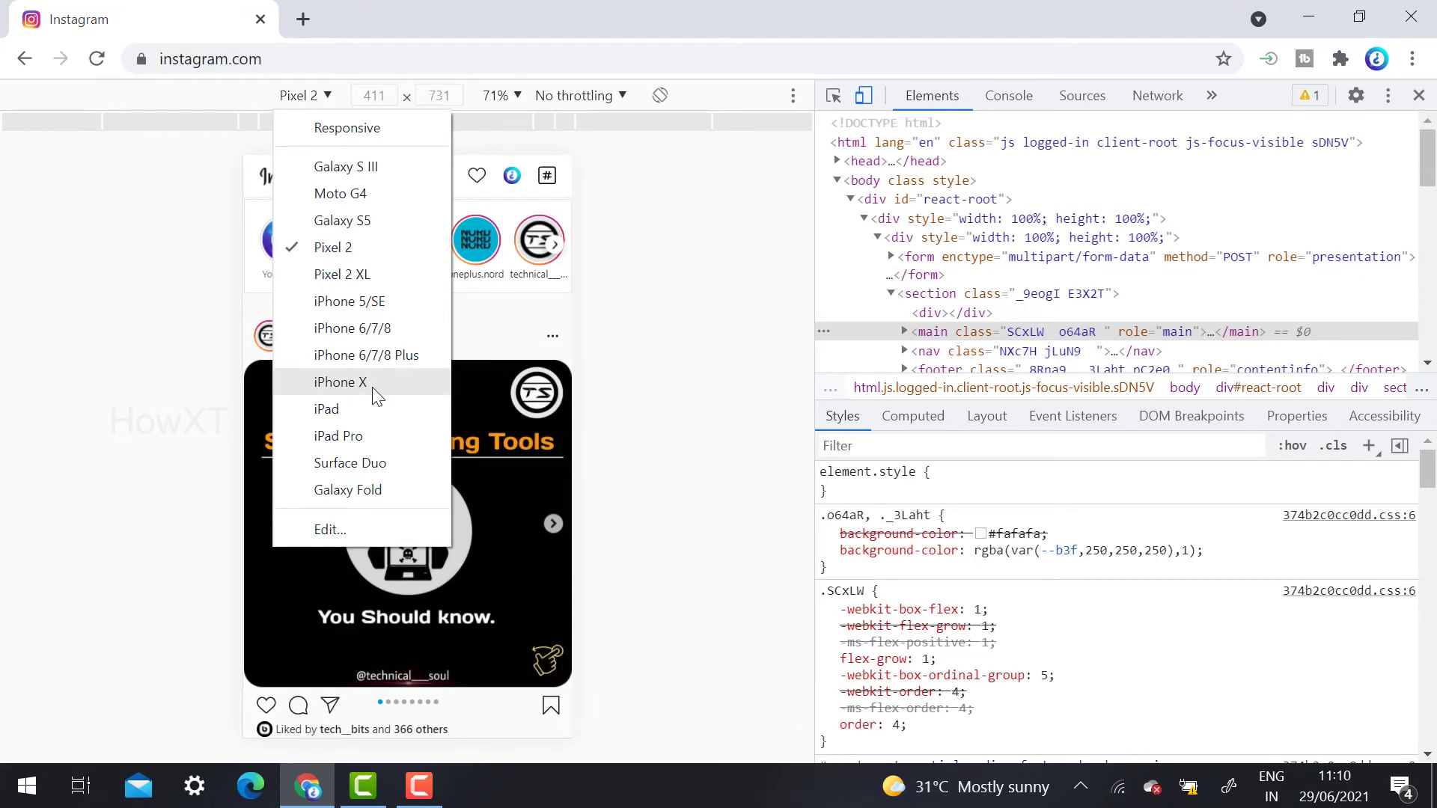
left_click(378, 302)
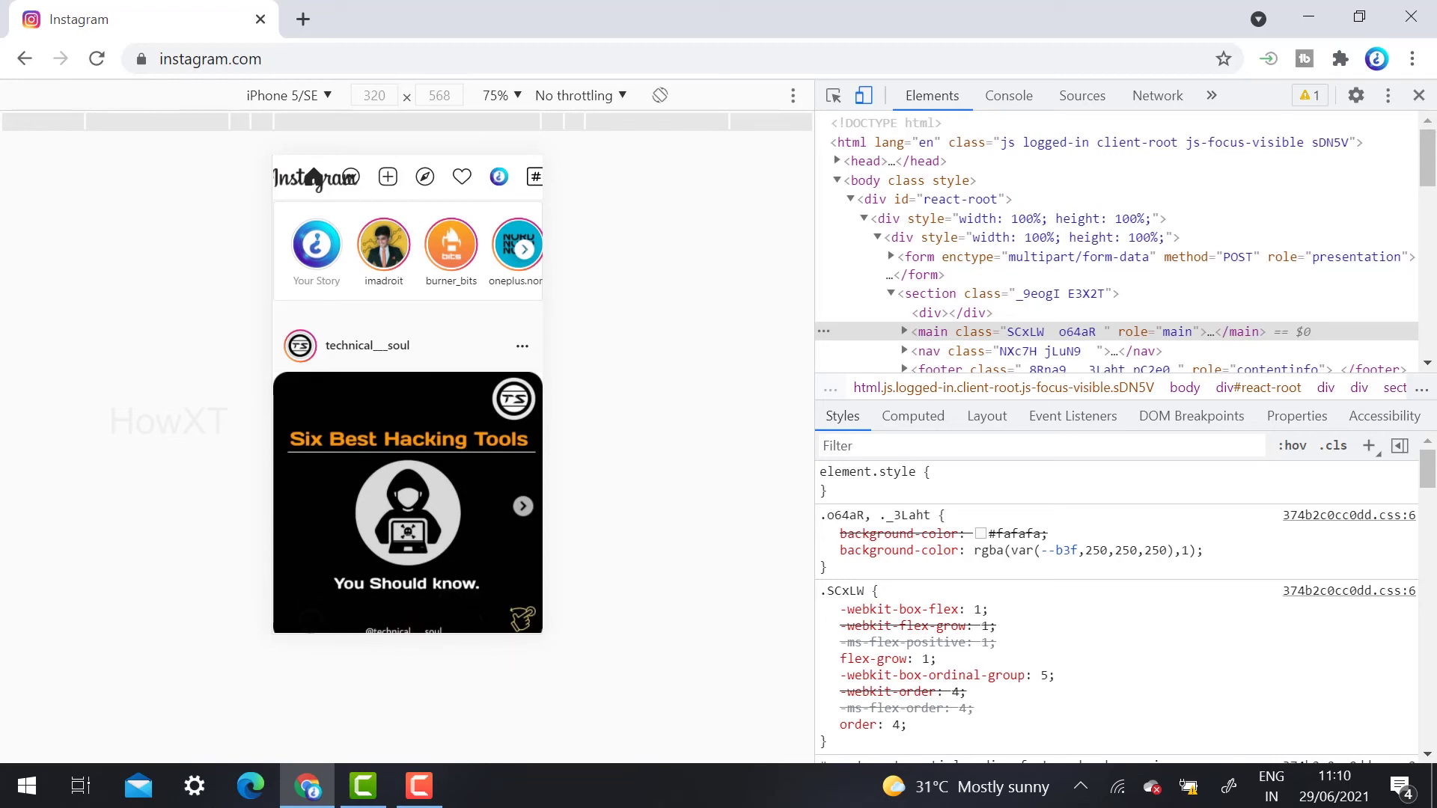
left_click(324, 60)
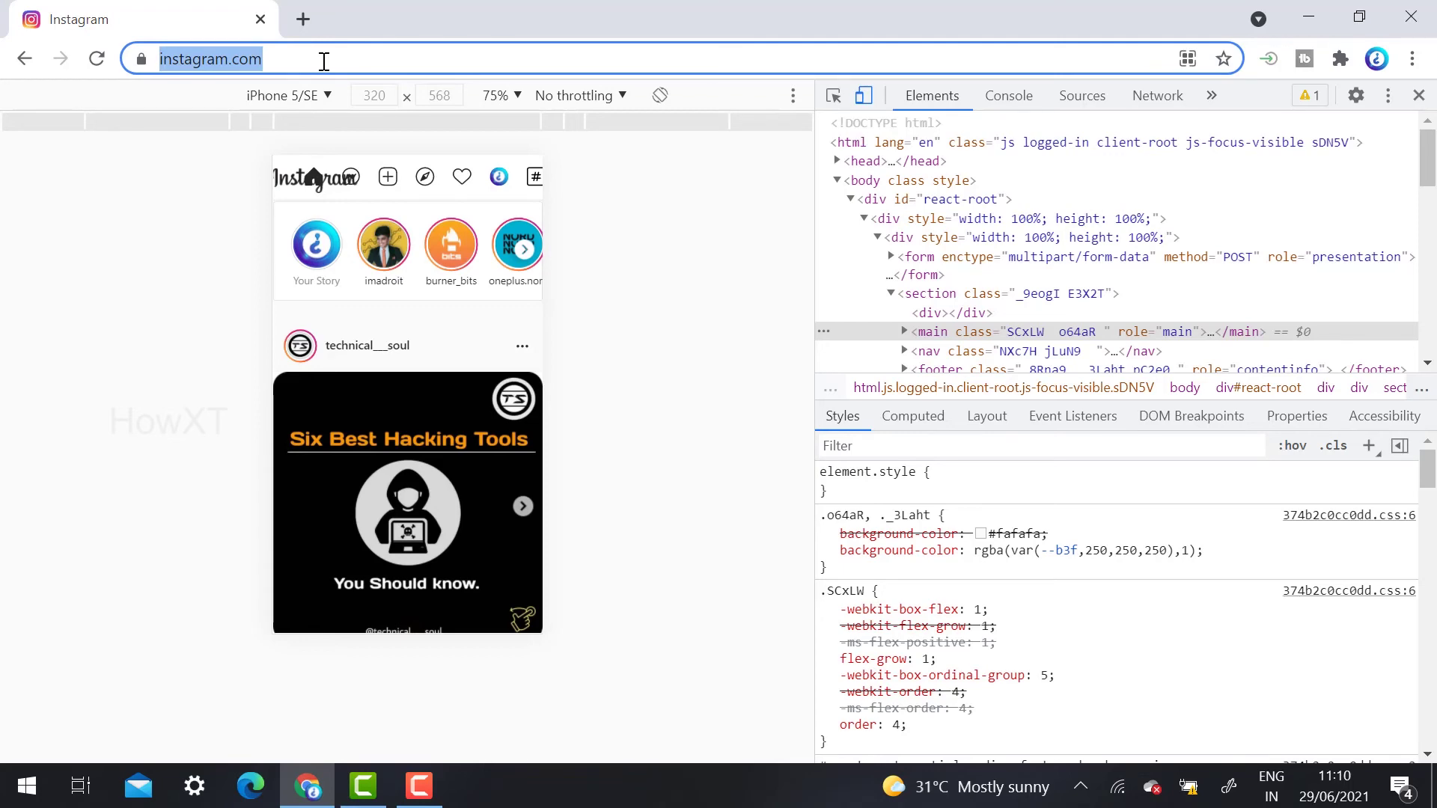
Reload Instagram in the emulated iPhone X and dismiss the install app prompt
key("Return")
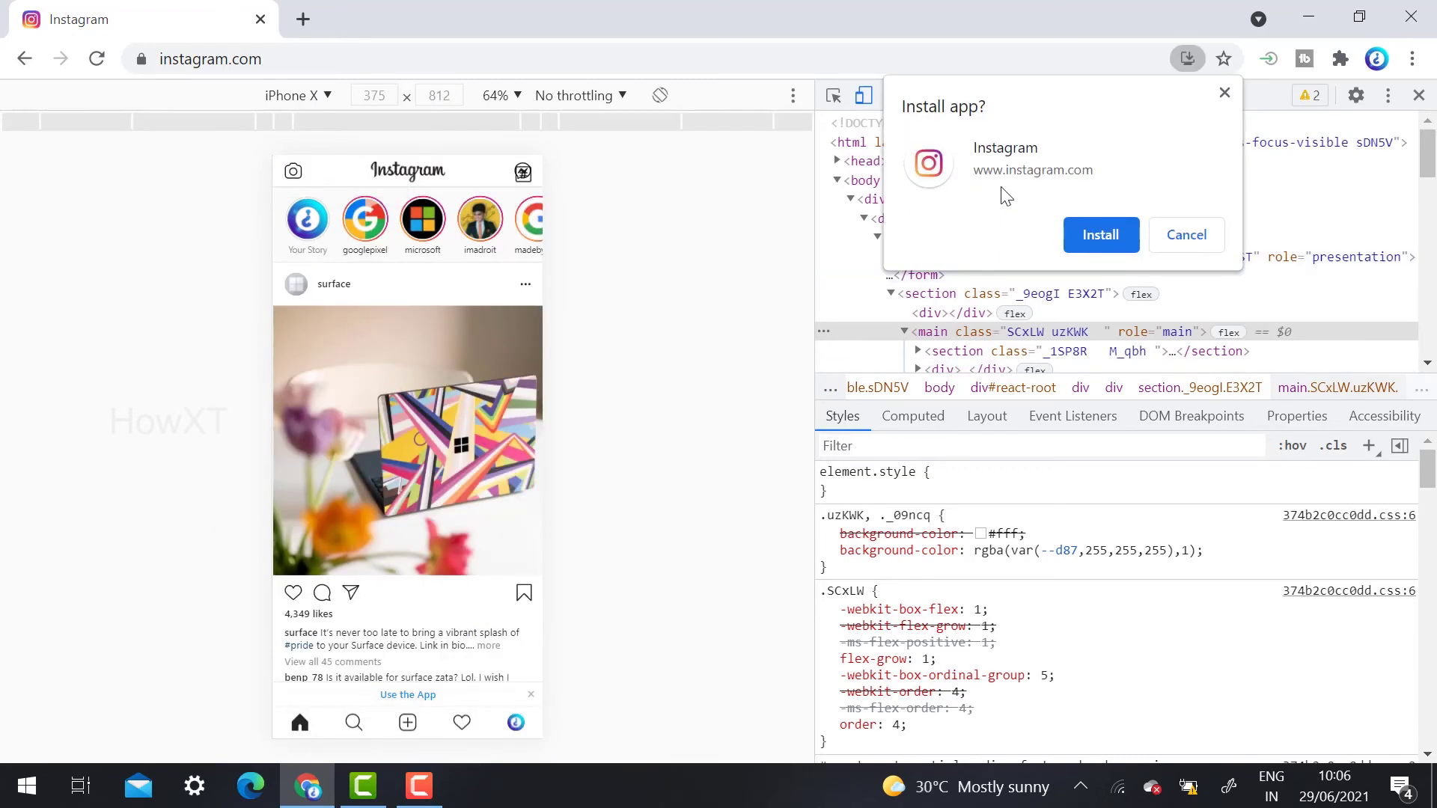
left_click(1223, 97)
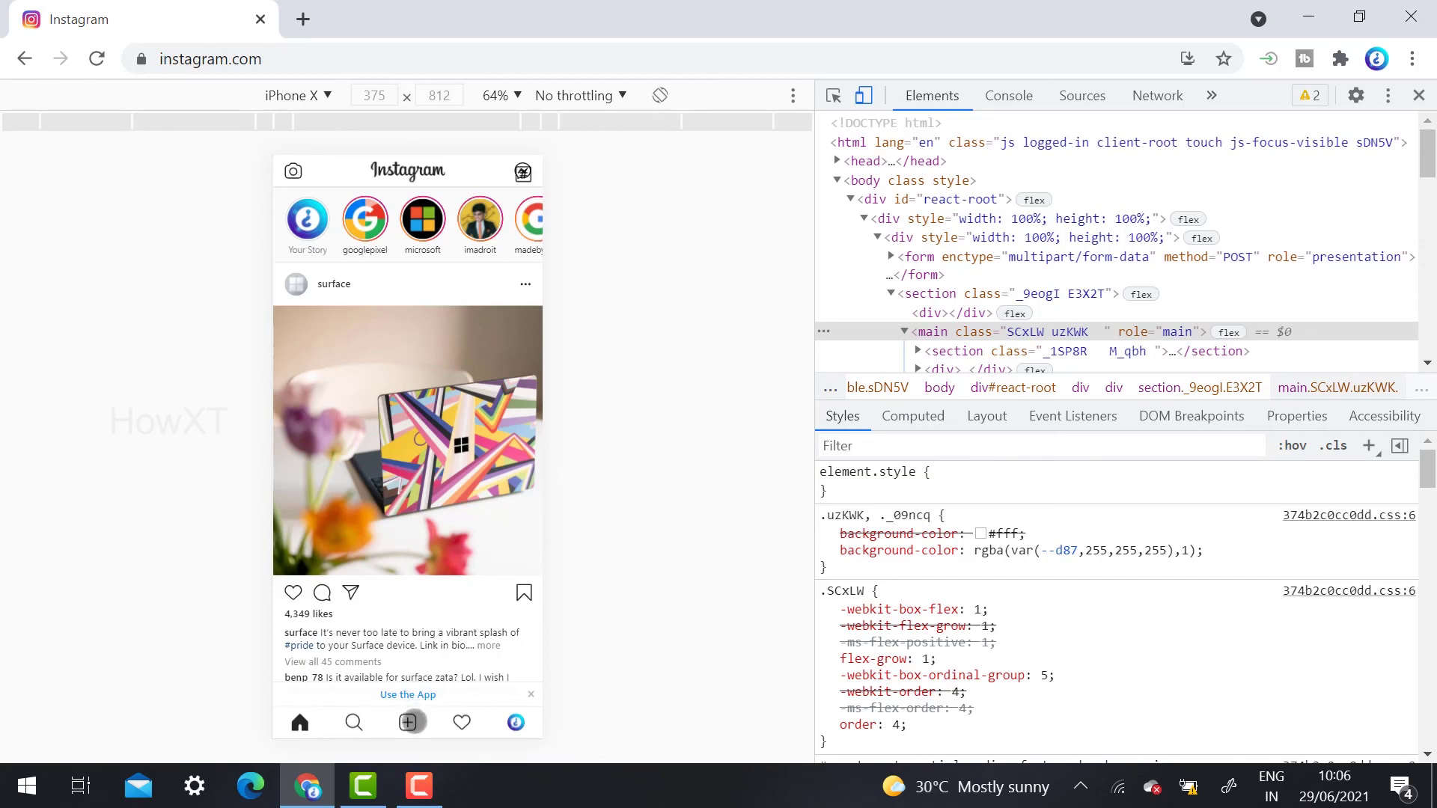
left_click(408, 722)
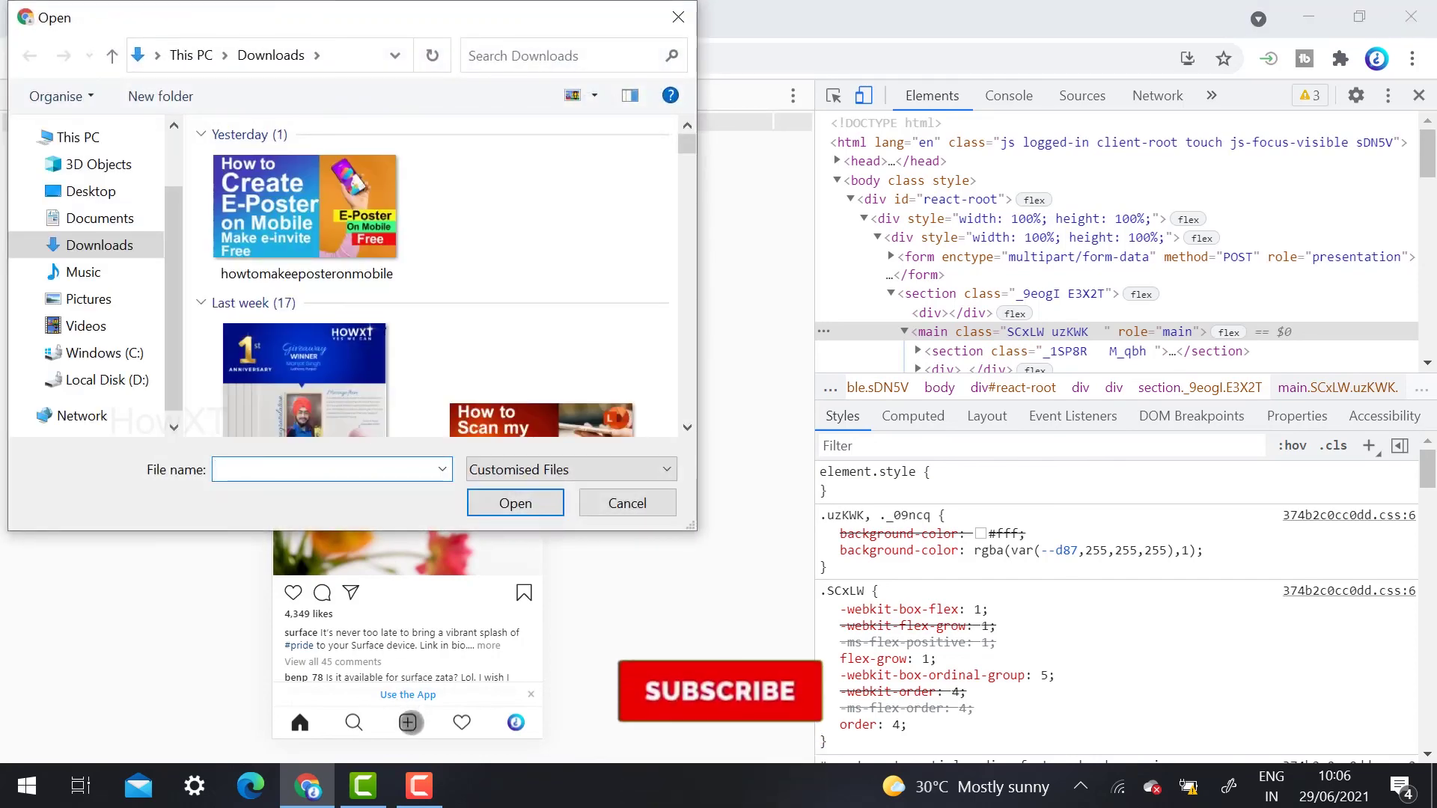
left_click(638, 511)
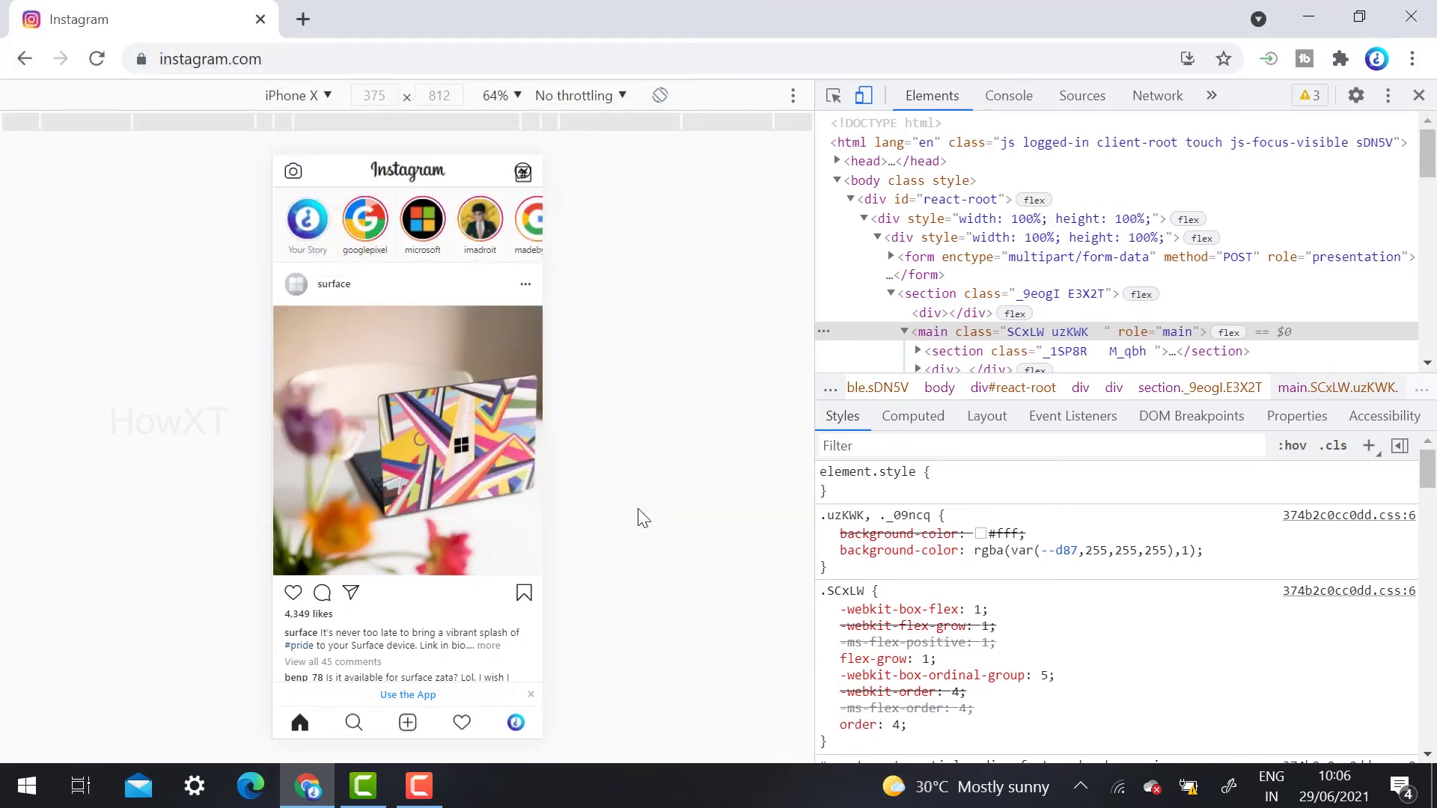